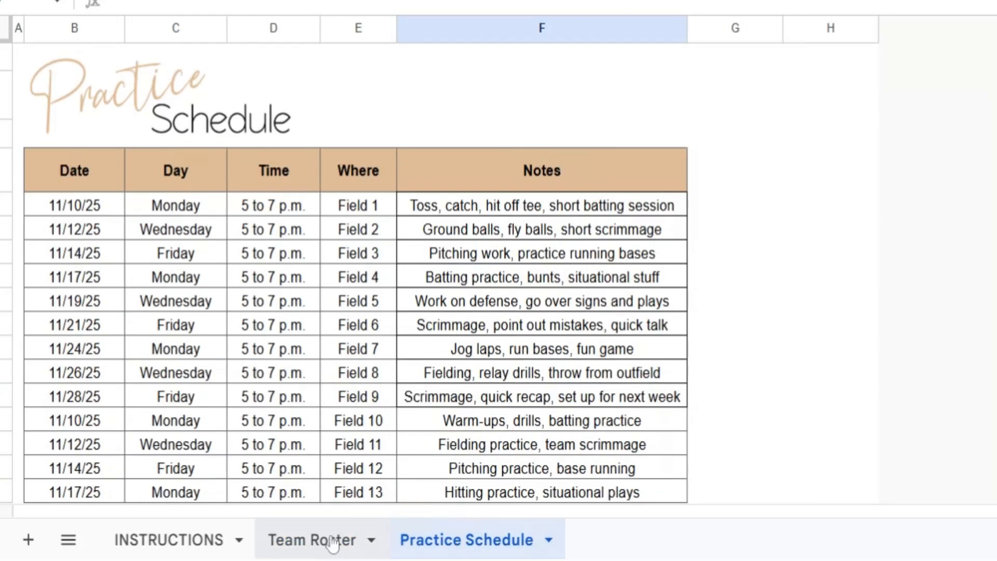
Clear all of player 1's details on the Team Roster sheet, from Player Name through Notes
click(352, 538)
drag(95, 205, 771, 213)
key(Delete)
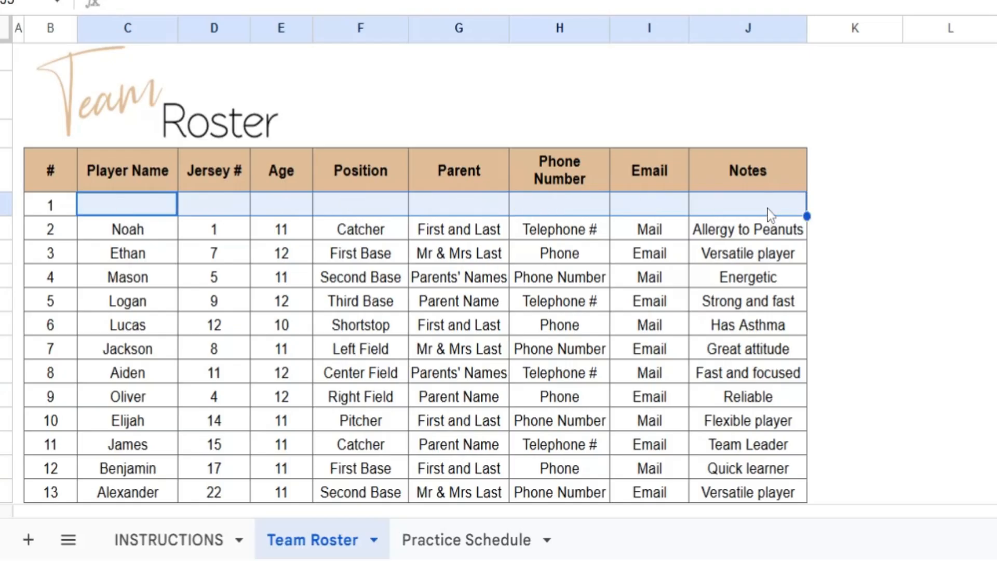
click(555, 300)
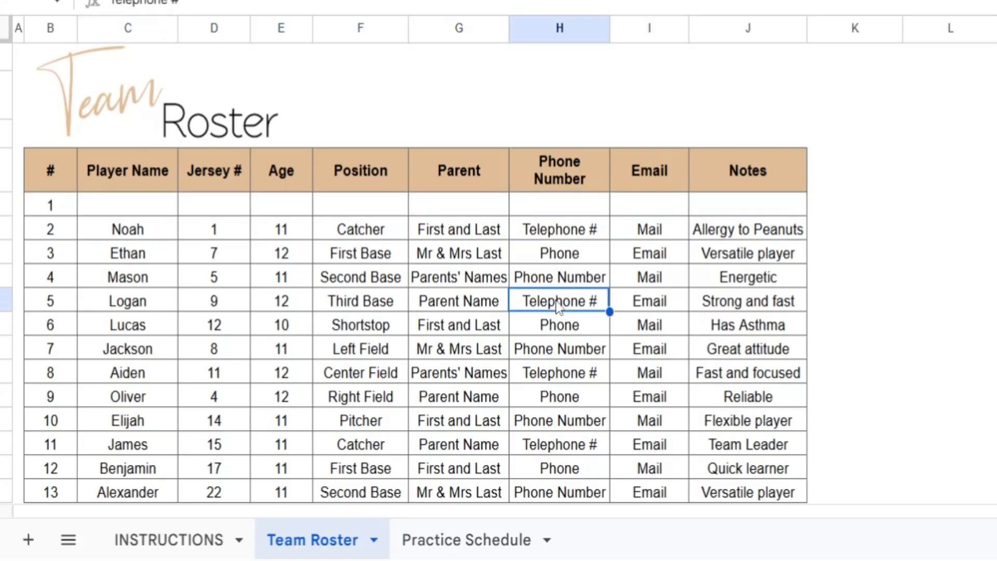
Fill in player 1's name, jersey number 98 and age 12 in the roster
click(147, 213)
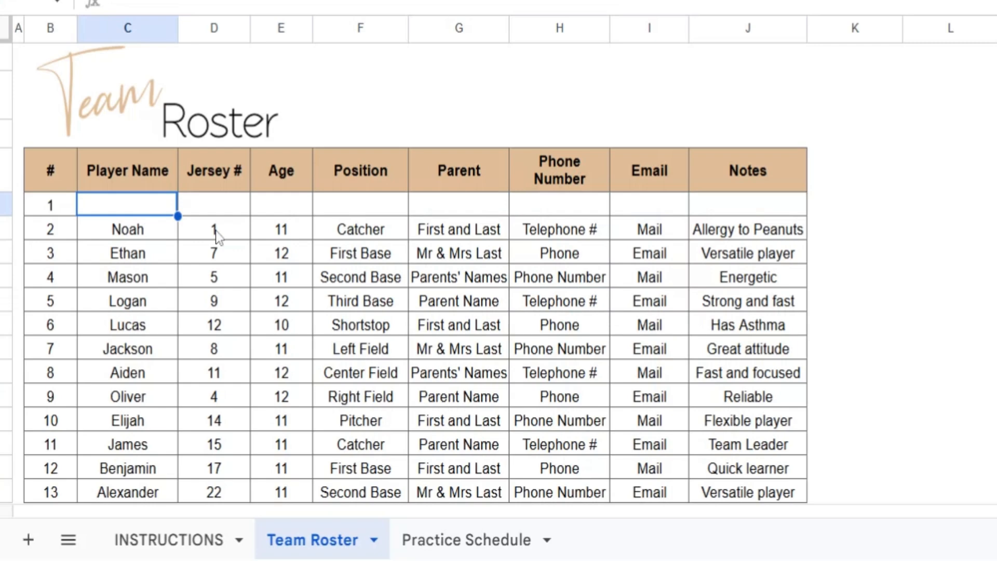
click(148, 256)
click(113, 213)
text(John)
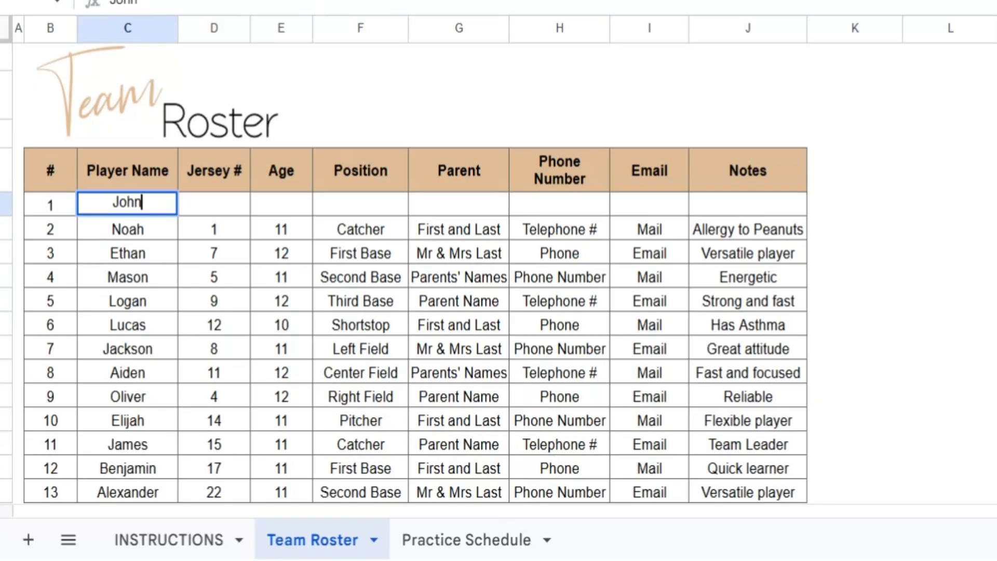
key(Tab)
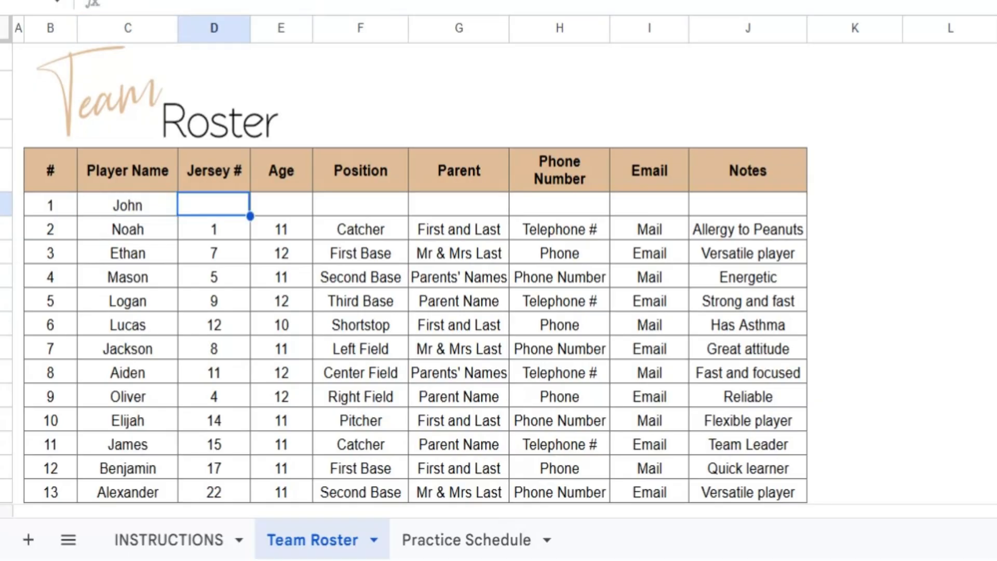
text(98)
key(Tab)
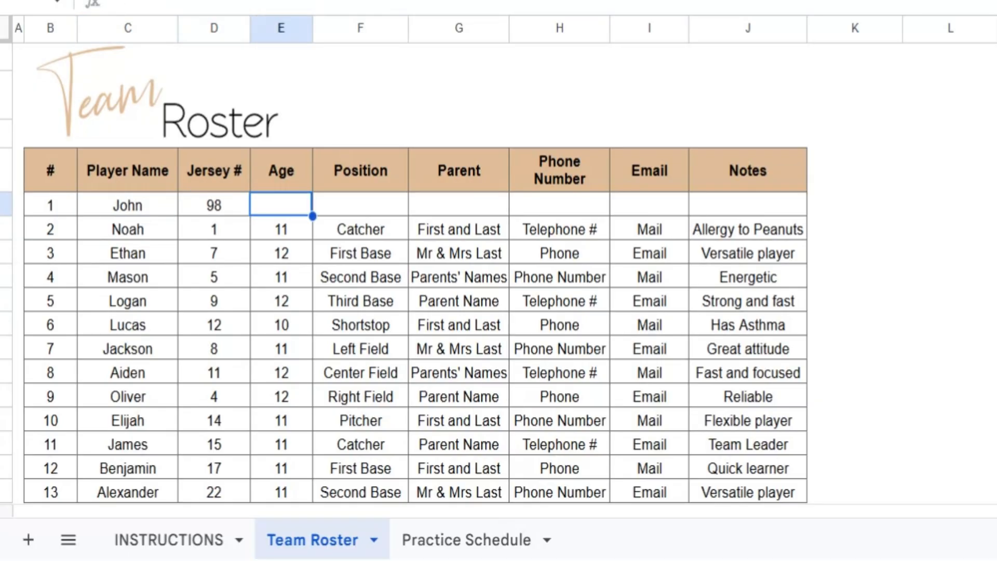
text(12)
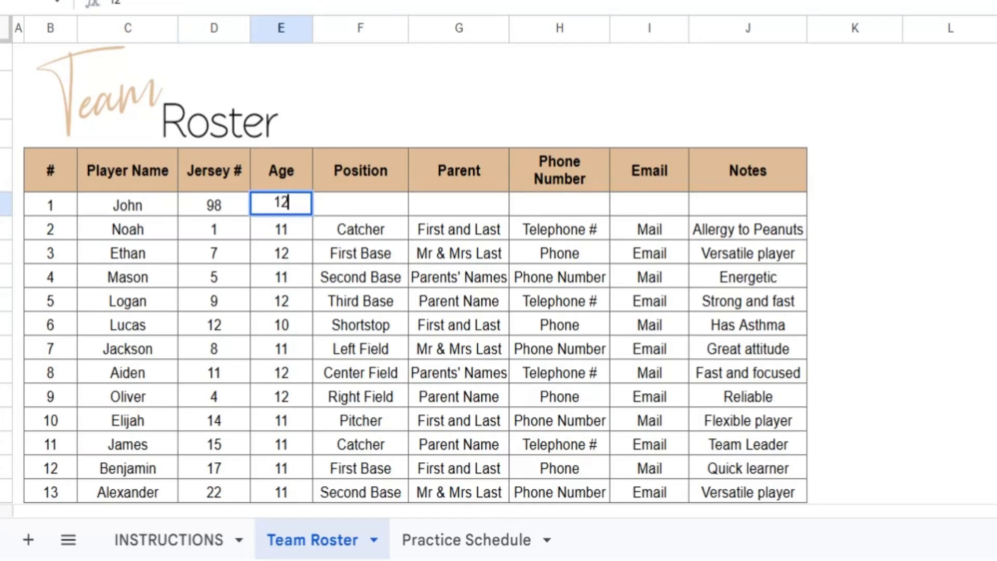
key(Tab)
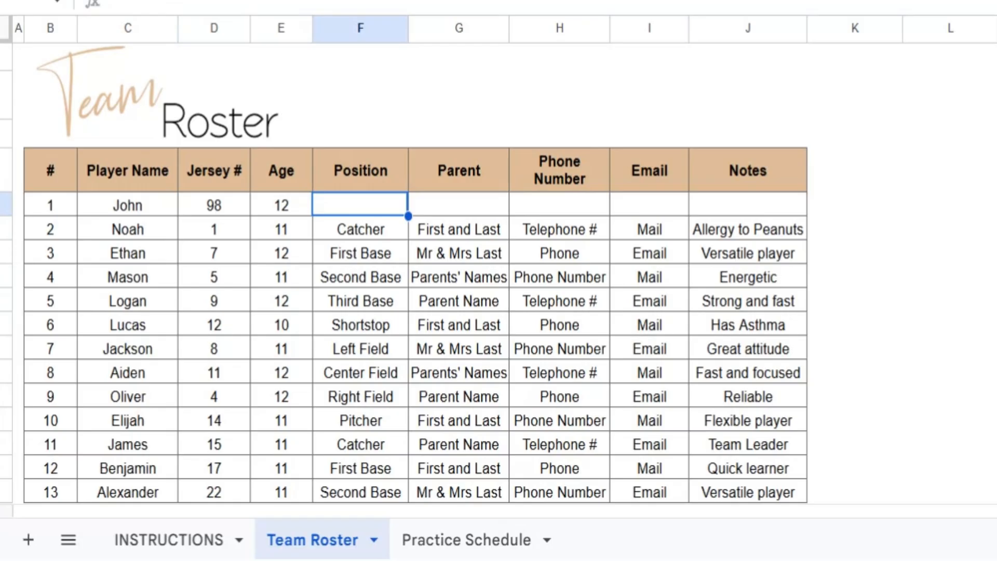
Clear the Position entries for players 2 through 13
drag(351, 233, 362, 497)
key(Delete)
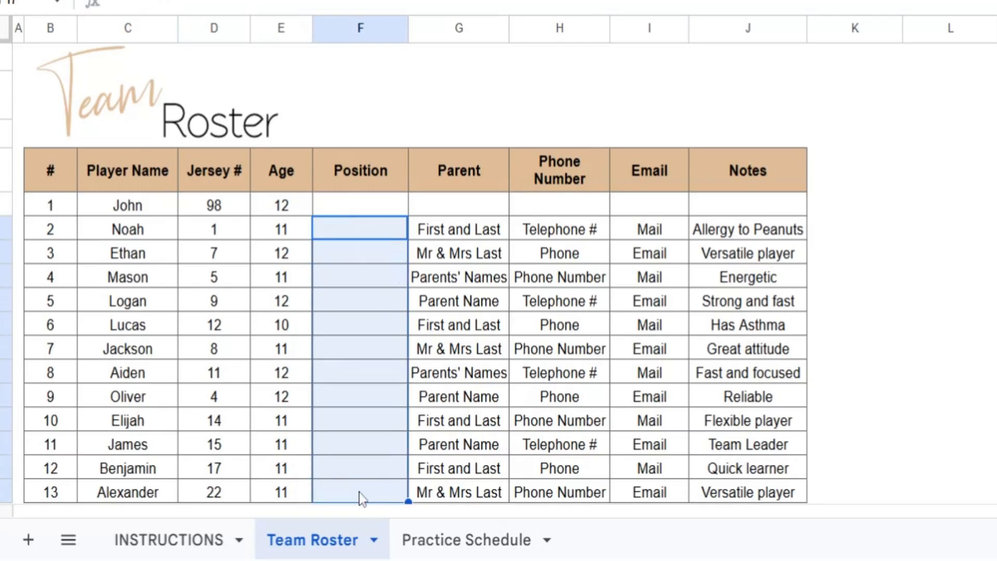
click(362, 406)
Set player 1's position to First Base and the parent entry to Mom and Dad
click(350, 199)
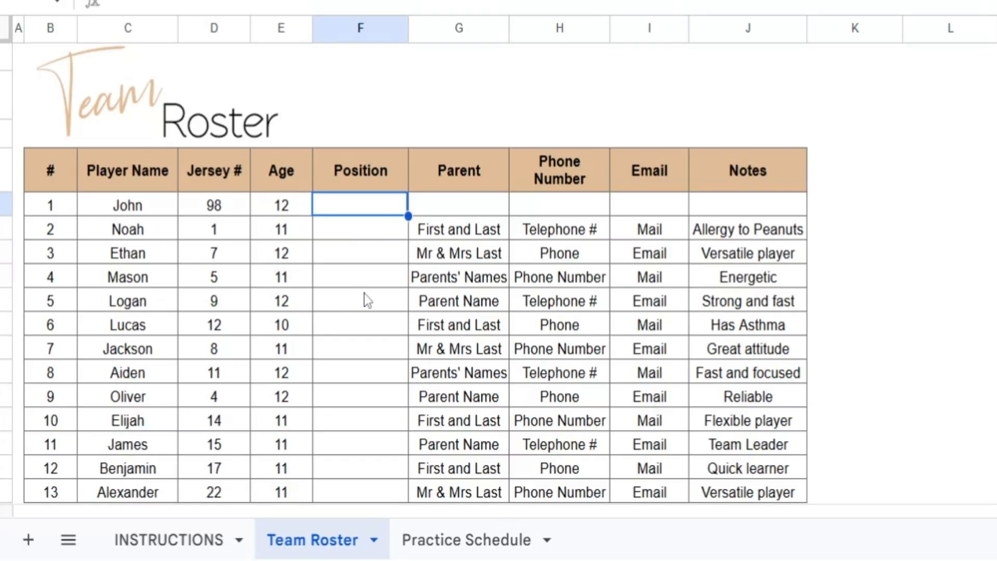
text(First Base)
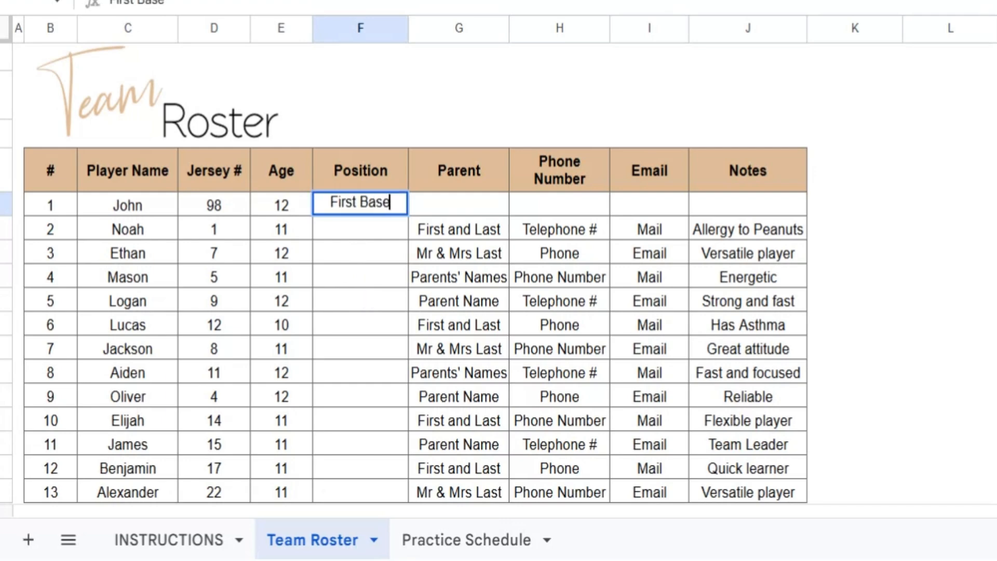
key(Tab)
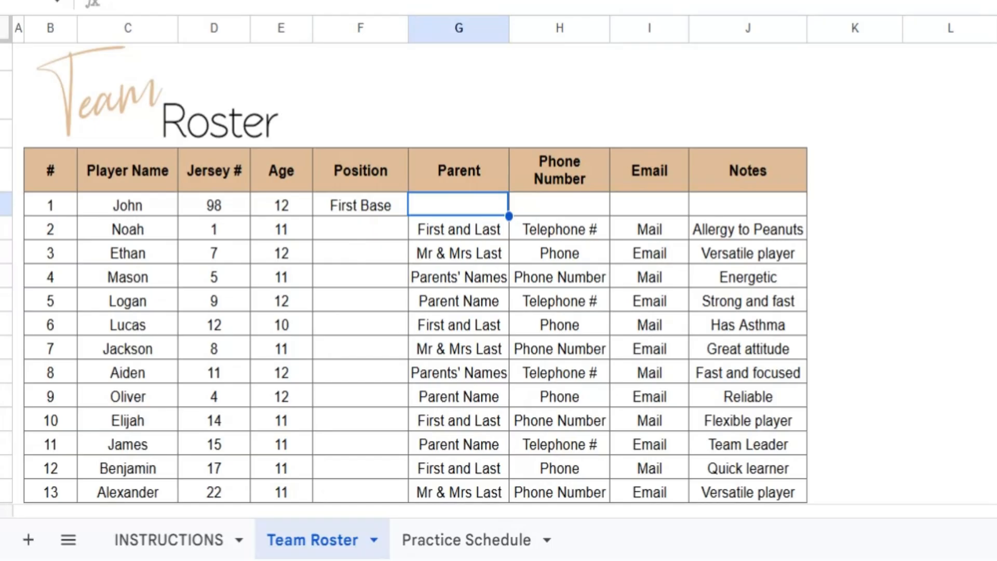
text(Mom and Dad)
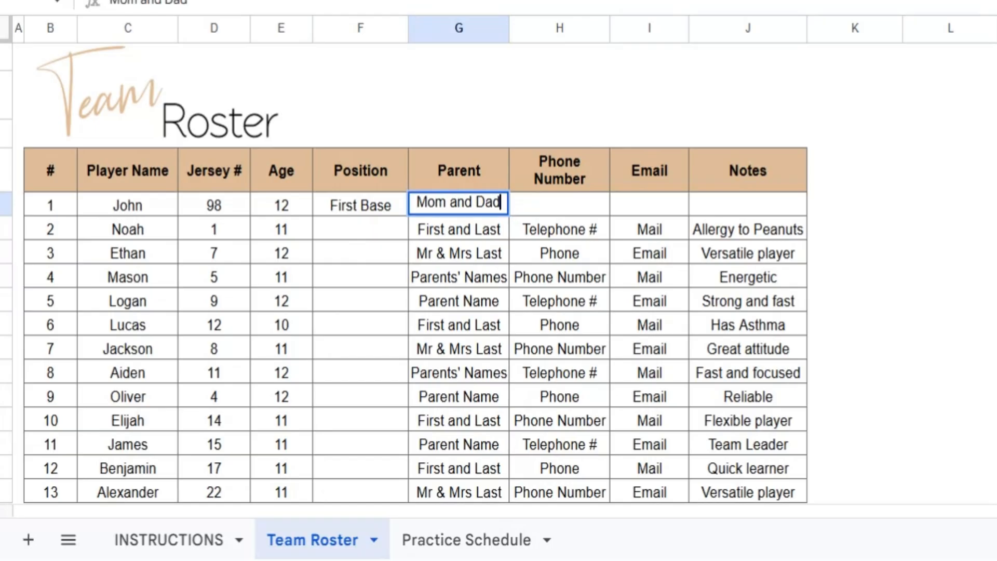
key(Tab)
Enter the placeholders Phone and Email as player 1's contact details
text(Phone)
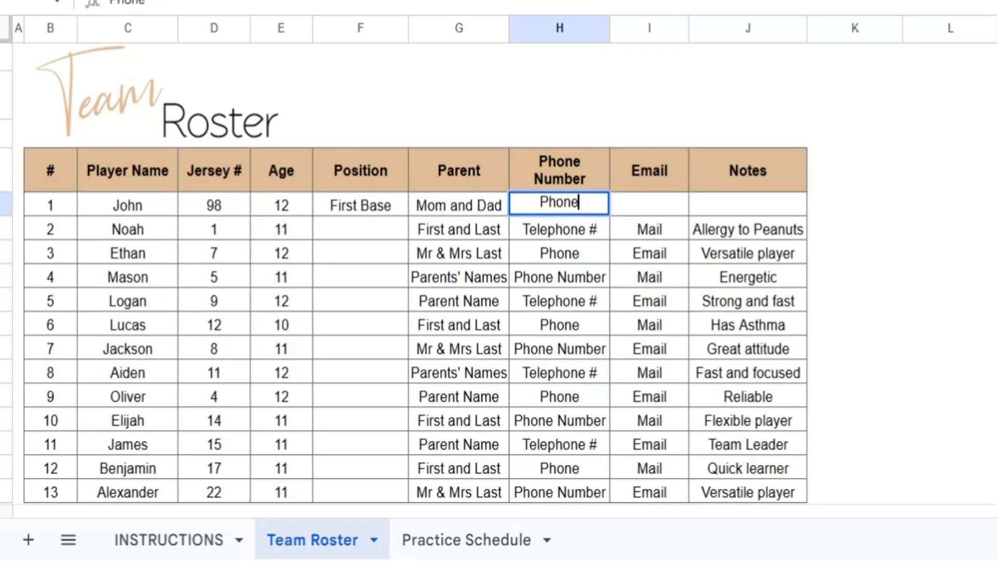
key(Tab)
text(Email)
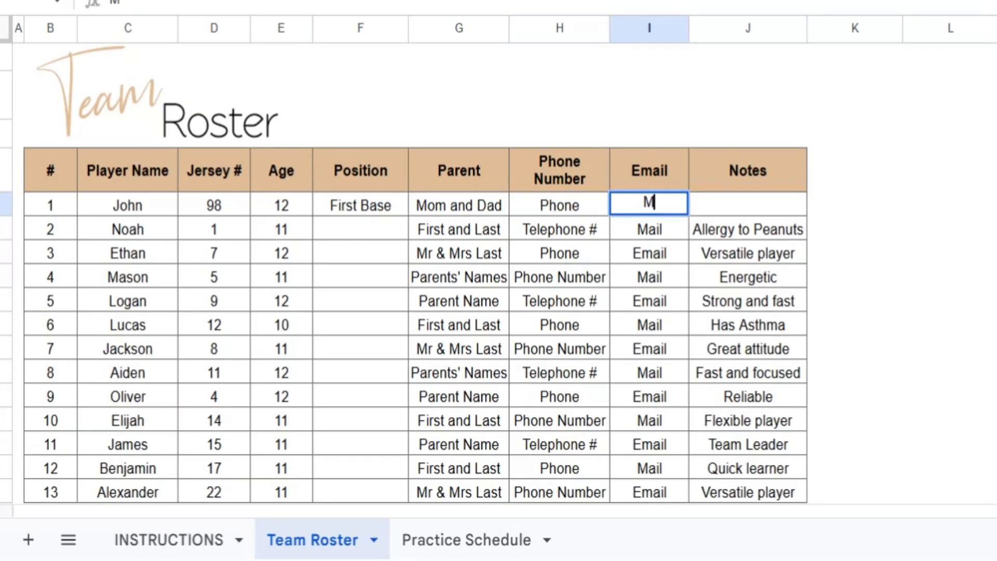
key(Tab)
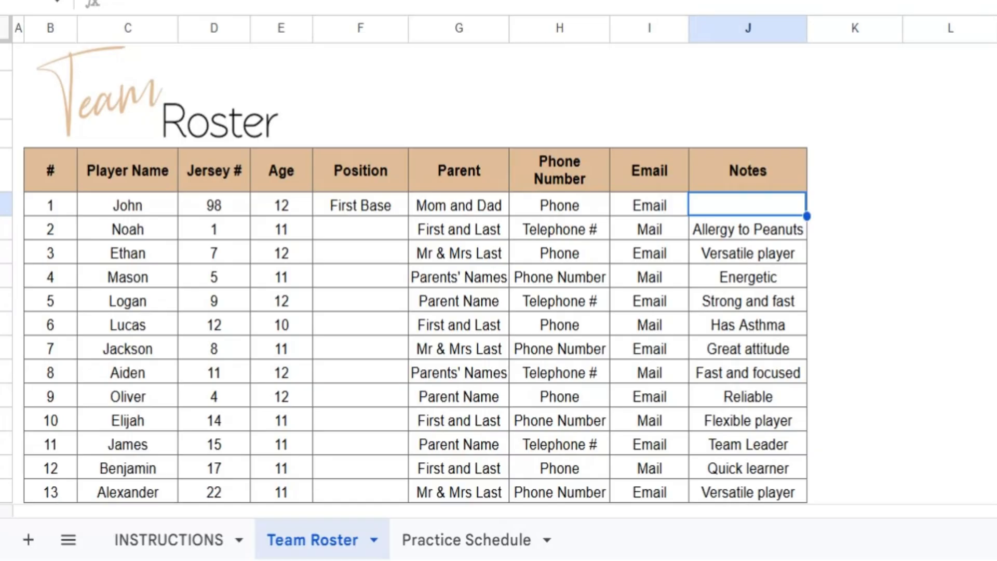
Enter Left and Right Handed as player 1's note and widen the Notes column to fit the text
text(Left and Ri)
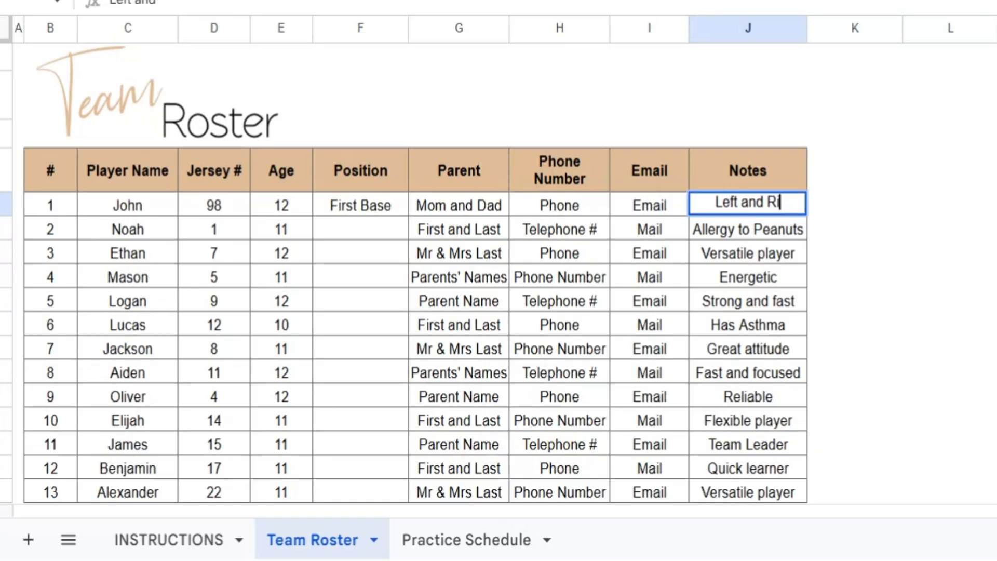
text(ght Handed)
key(Return)
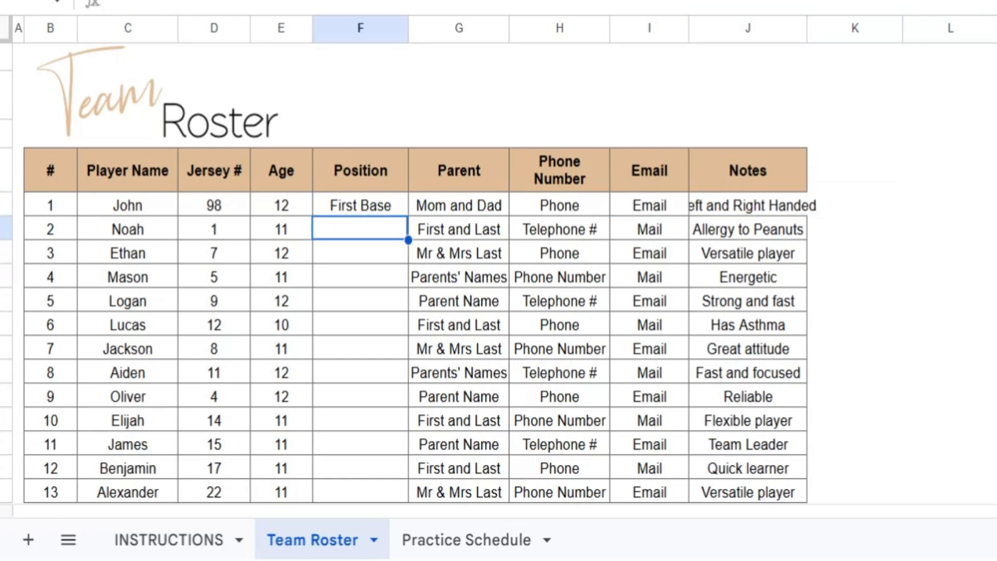
drag(806, 29, 831, 29)
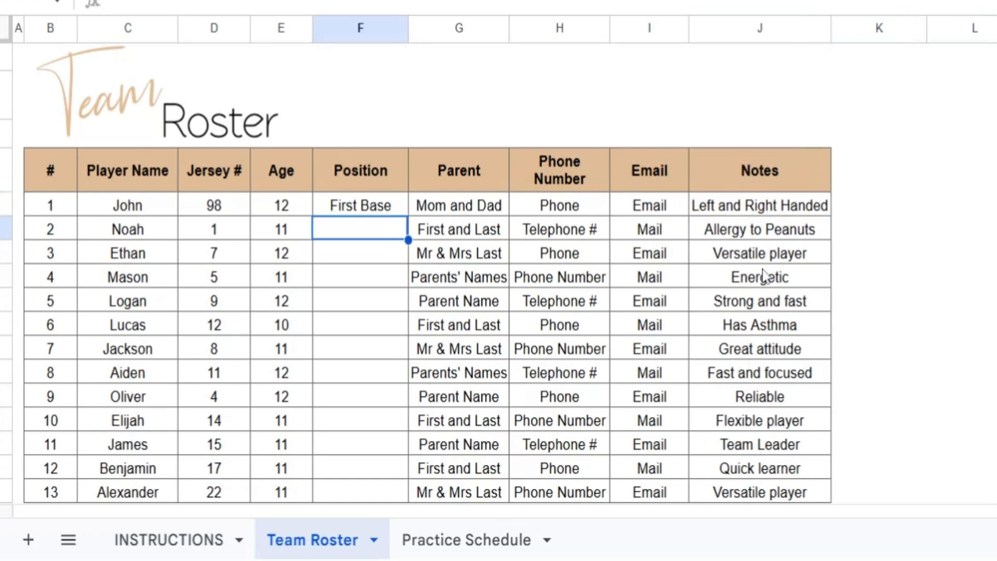
click(764, 274)
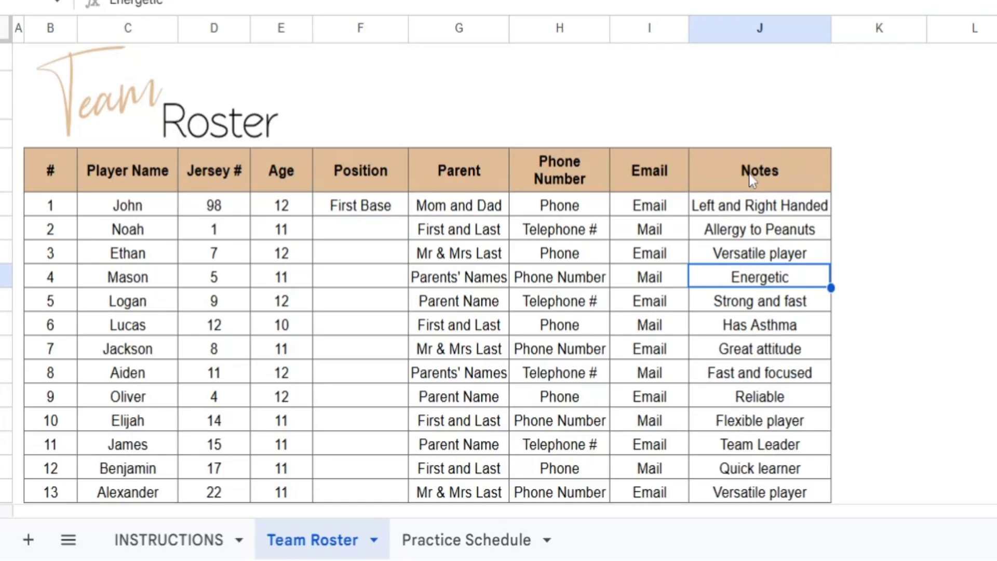
Insert a new column between the Email and Notes columns
click(639, 28)
right_click(638, 24)
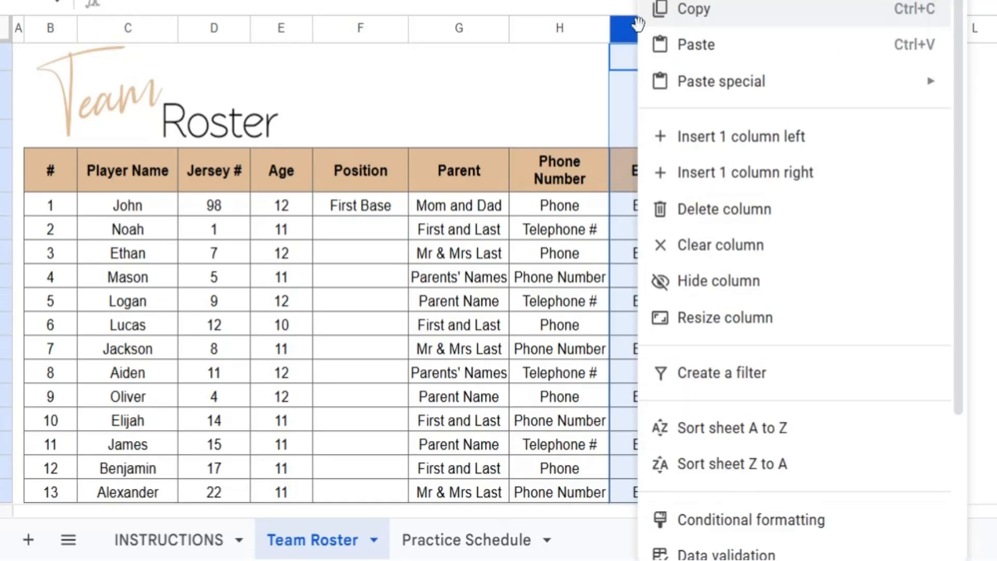
click(624, 64)
click(630, 26)
right_click(631, 26)
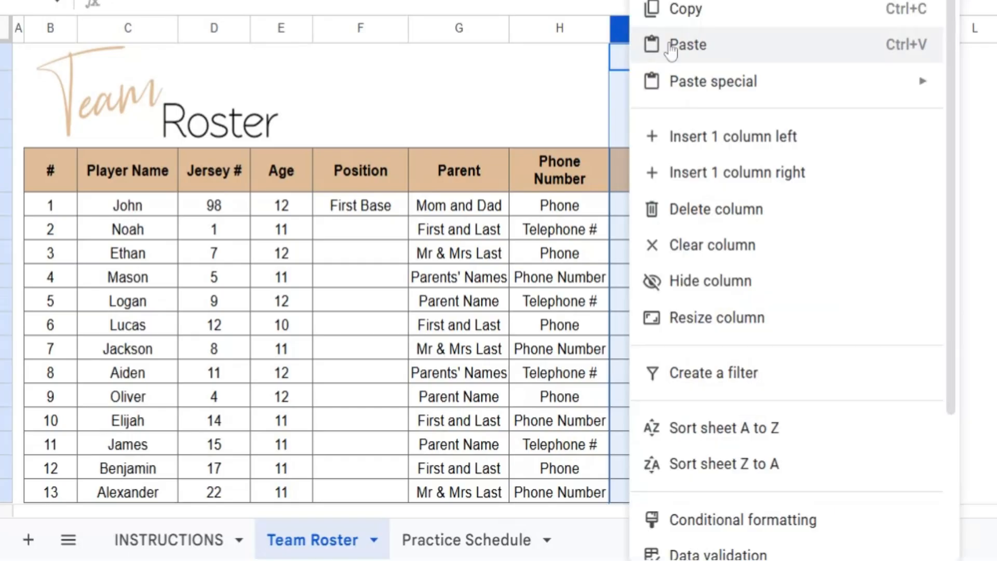
click(742, 172)
Title the blank column between Email and Notes New
click(709, 183)
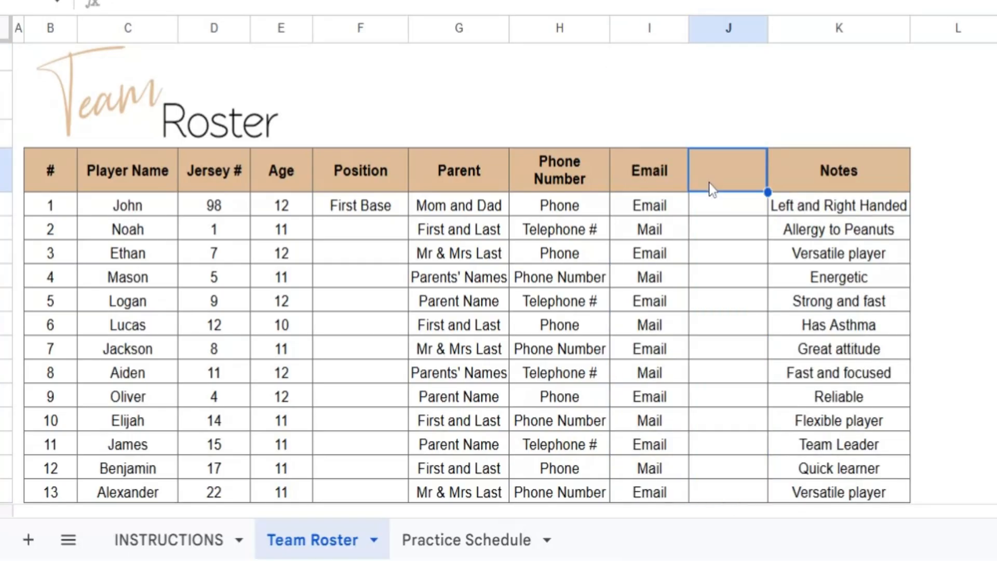
text(M)
text(ew)
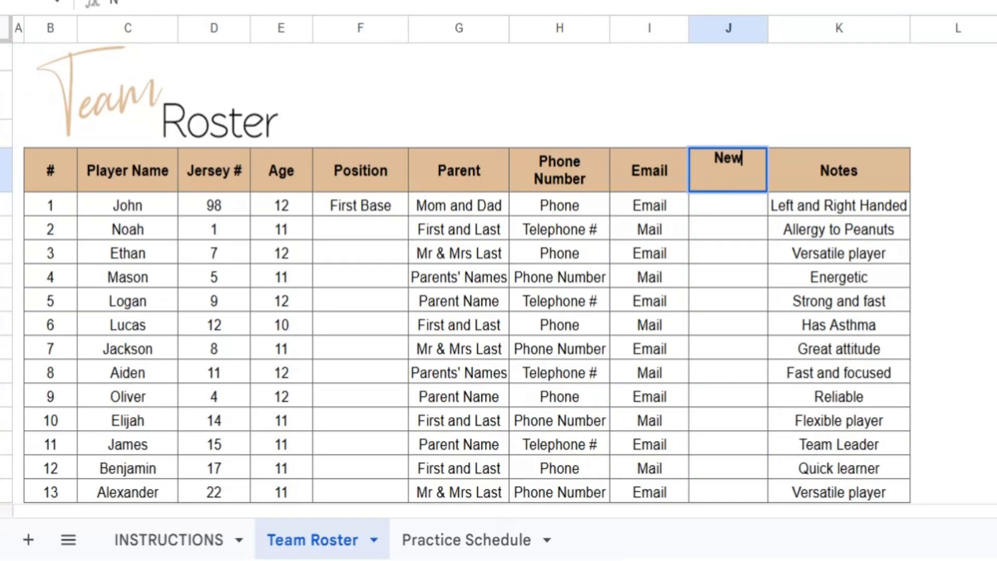
key(Return)
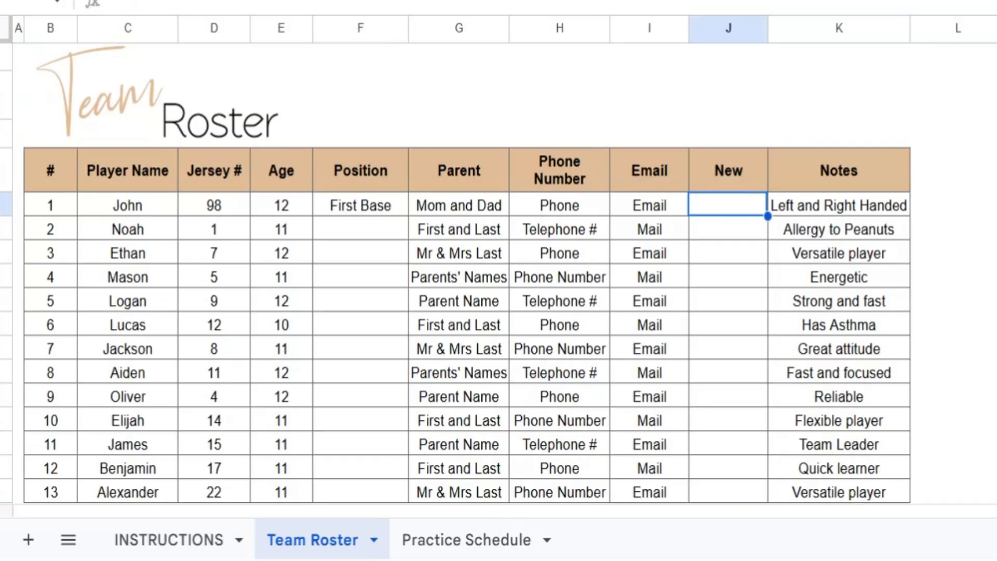
Undo the New heading and the column insertion in the roster
key(ctrl+z)
key(ctrl+z)
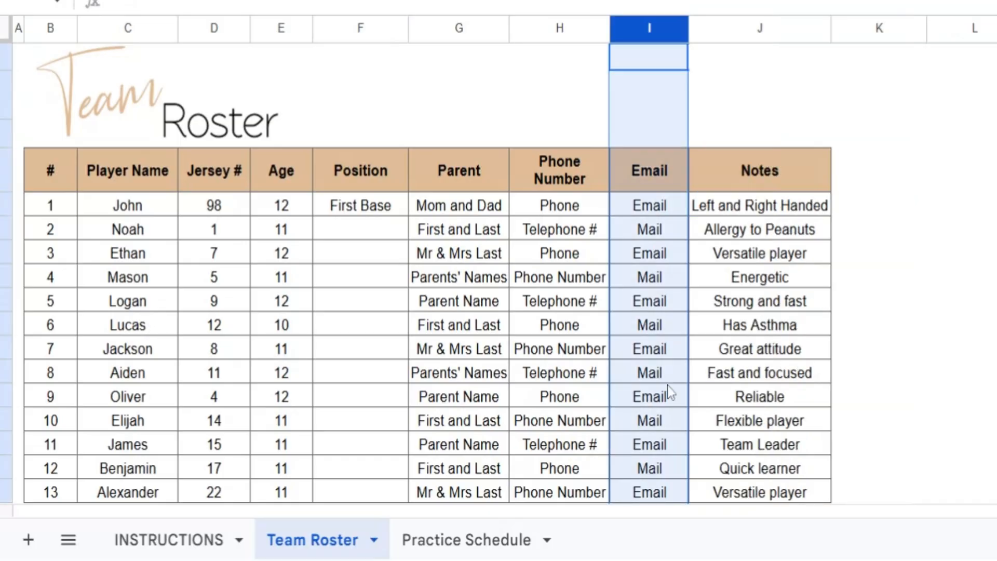
click(710, 372)
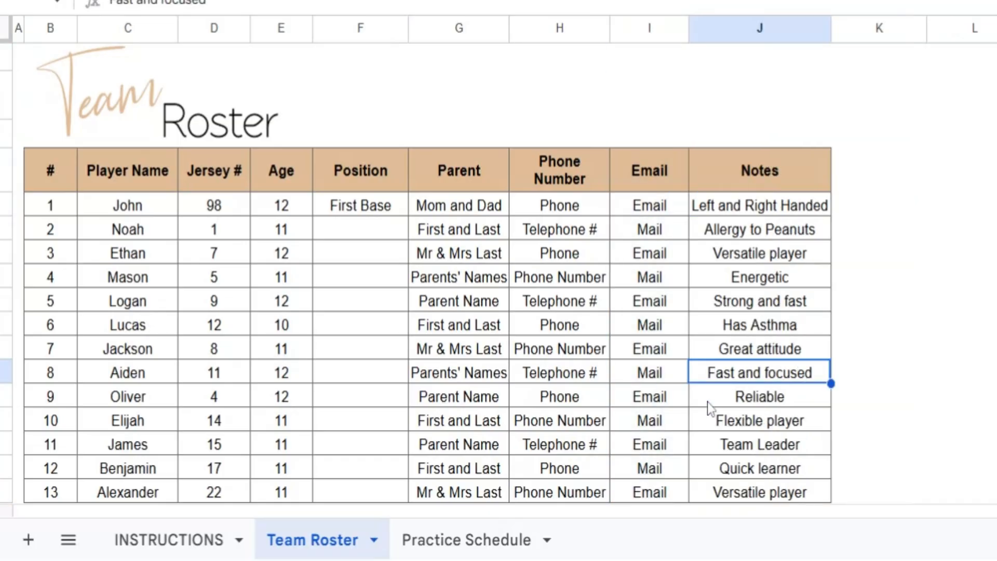
Clear the first practice row on the Practice Schedule sheet, from Date through Notes
click(470, 541)
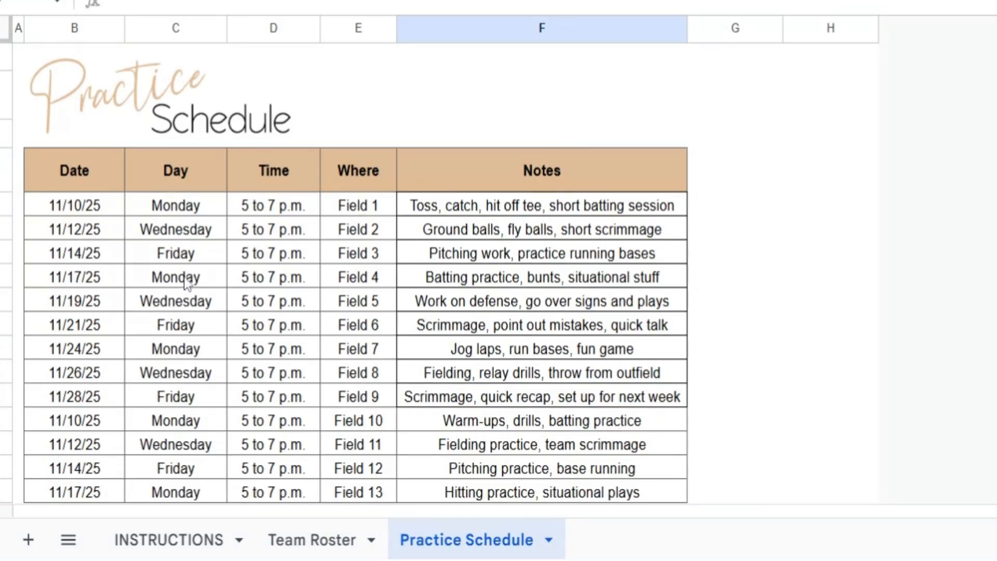
drag(76, 210, 498, 213)
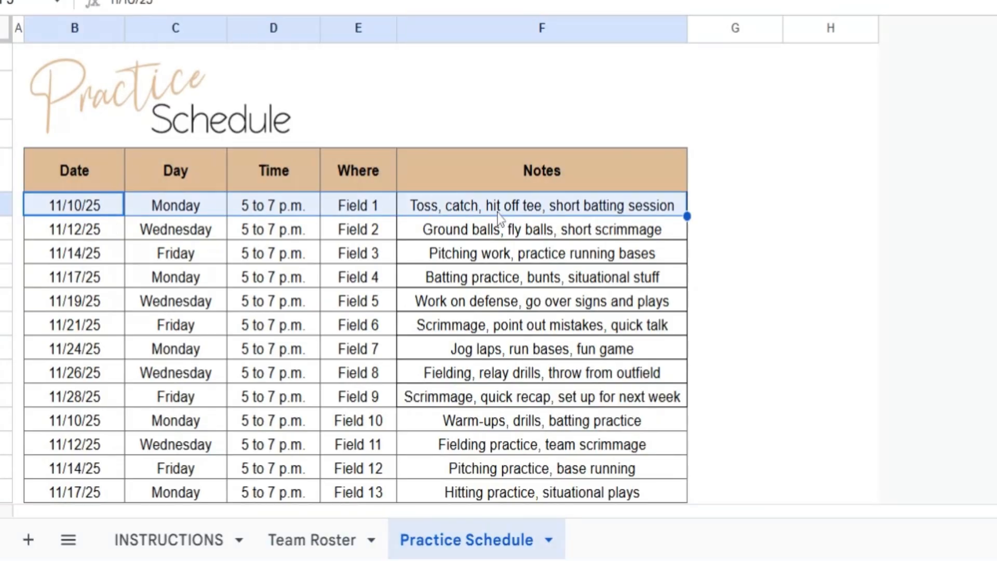
key(Delete)
Enter the date 10/25/25 and the day Monday for the first practice
click(74, 208)
double_click(75, 211)
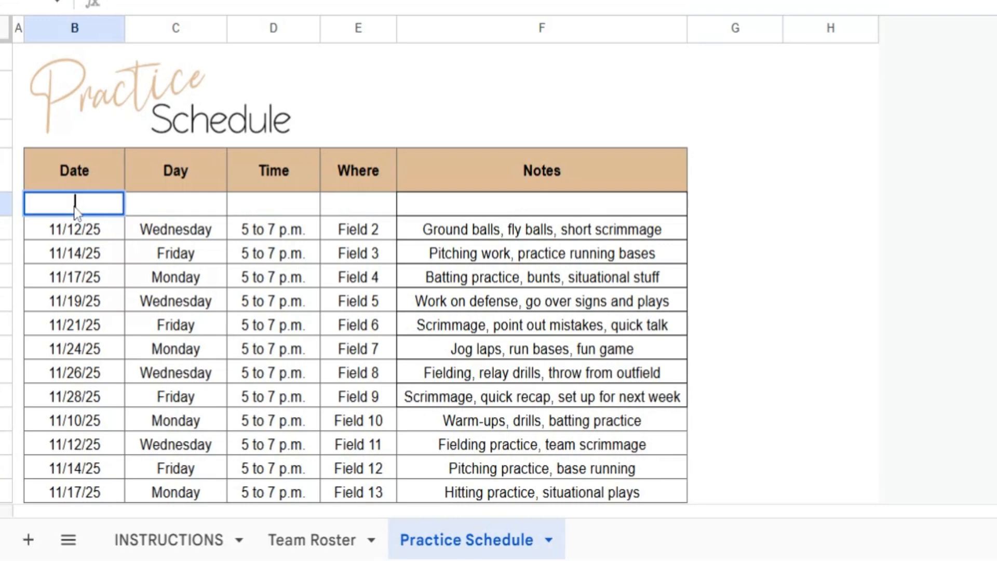
text(10/25/25)
key(Tab)
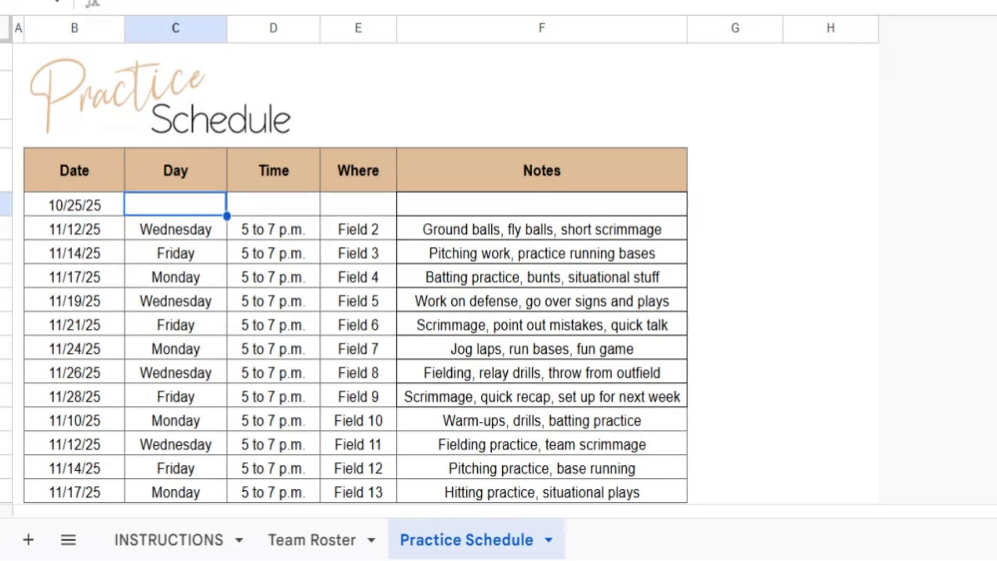
text(Mond)
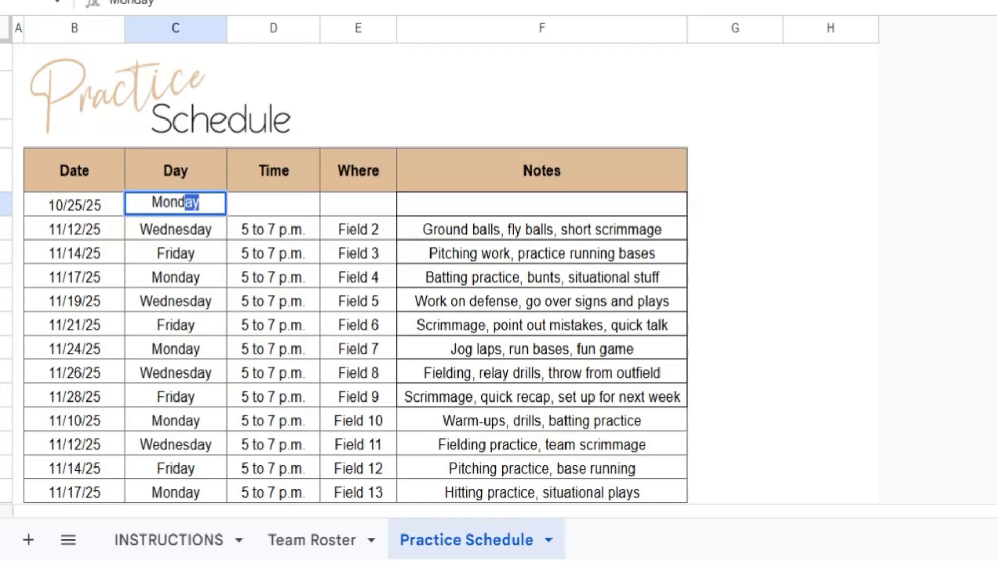
key(Tab)
Enter the time 6:00 to 8:00 P and the location Field 1 for the 10/25/25 practice
text(6:)
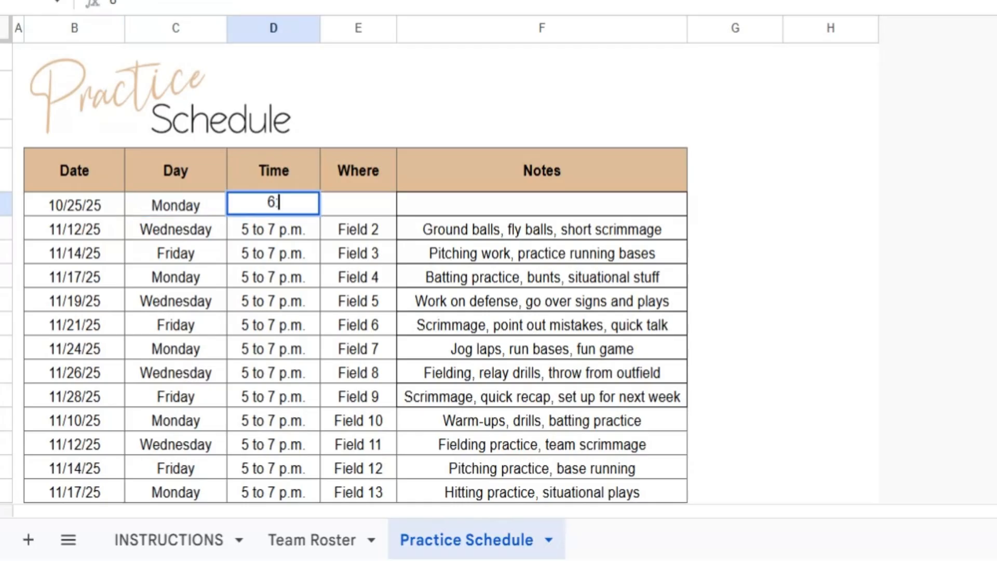
text(00 to 8)
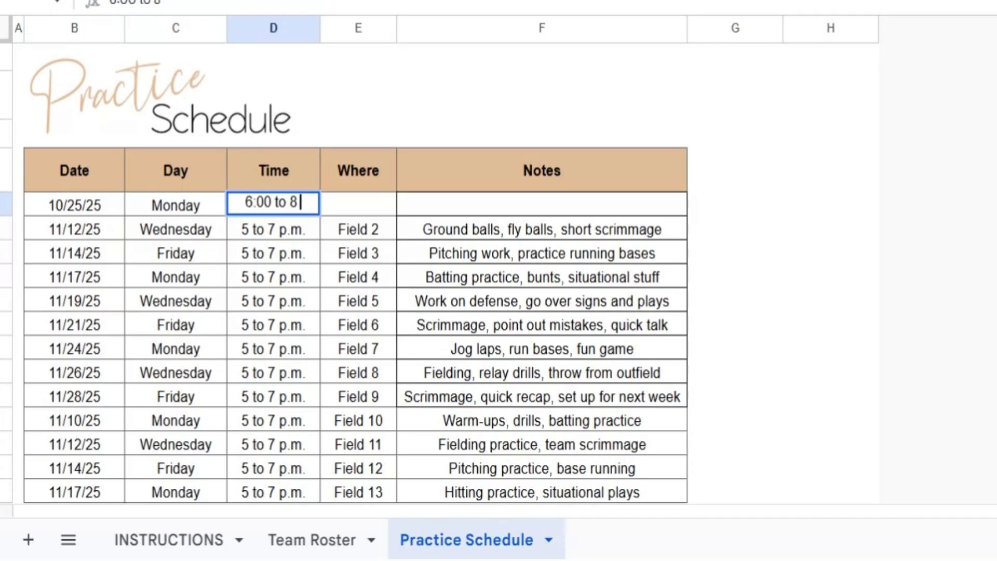
text(:00 P)
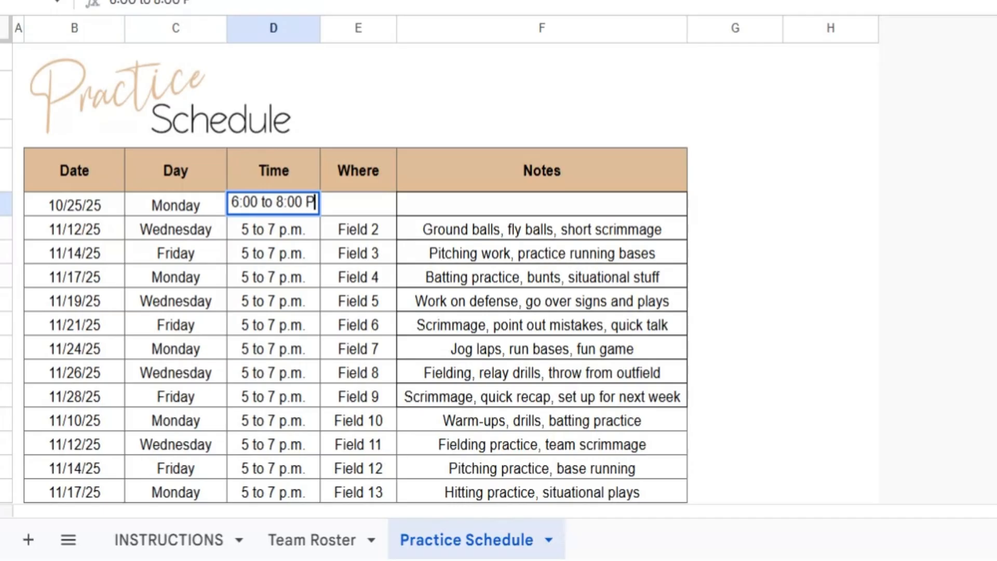
key(Tab)
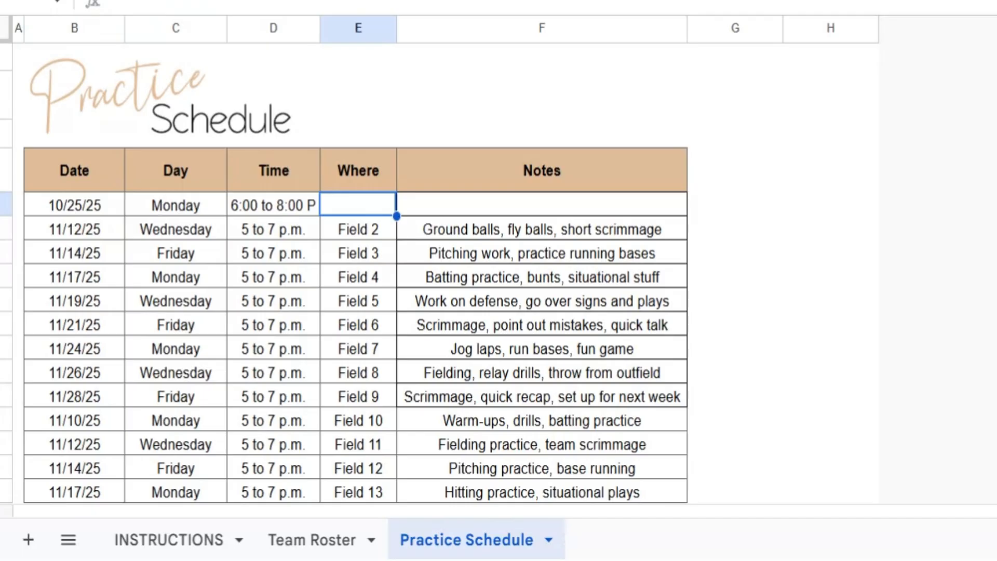
text(Field 1)
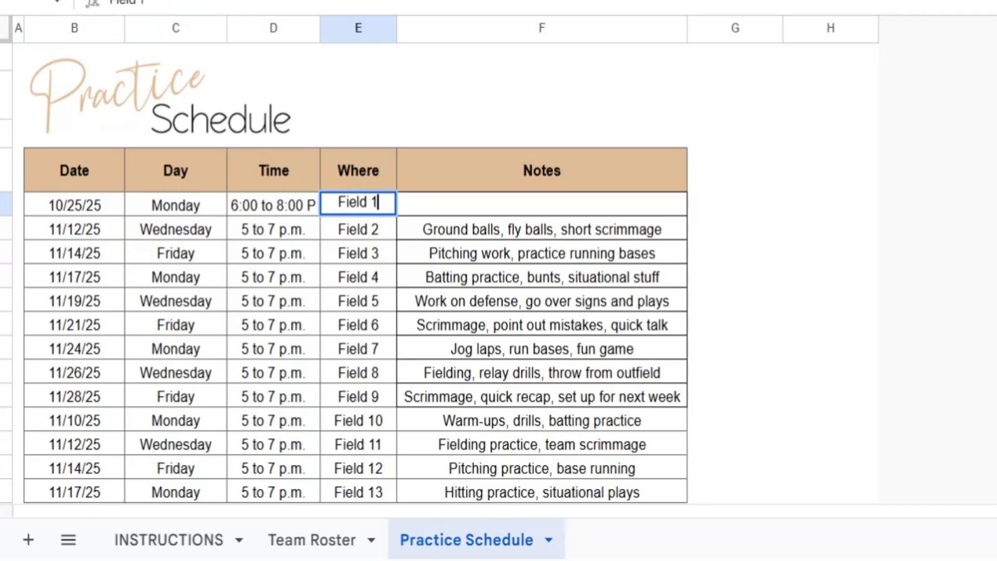
key(Tab)
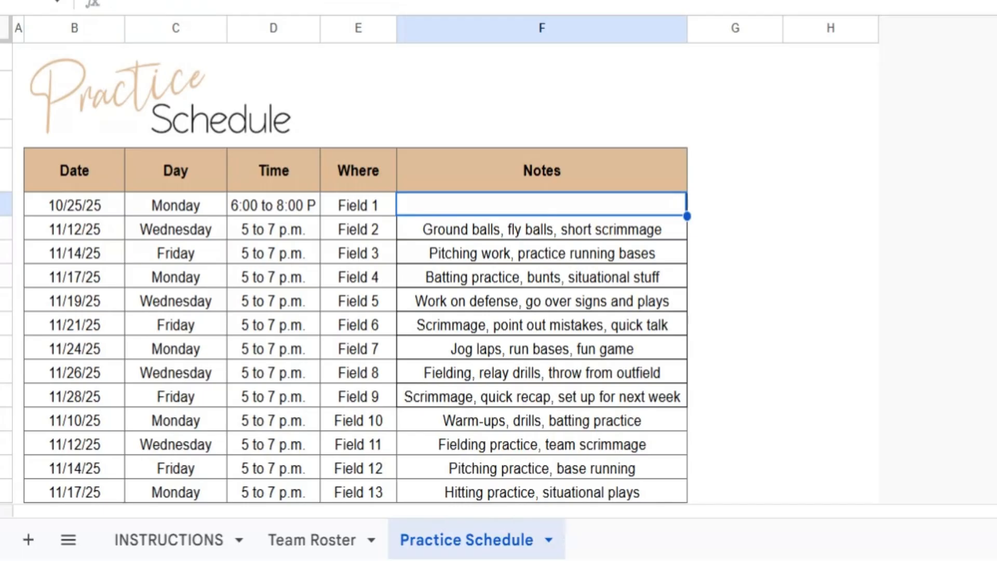
Enter the note Hitting and Fielding Practice for the first practice
text(Fitting and Fie)
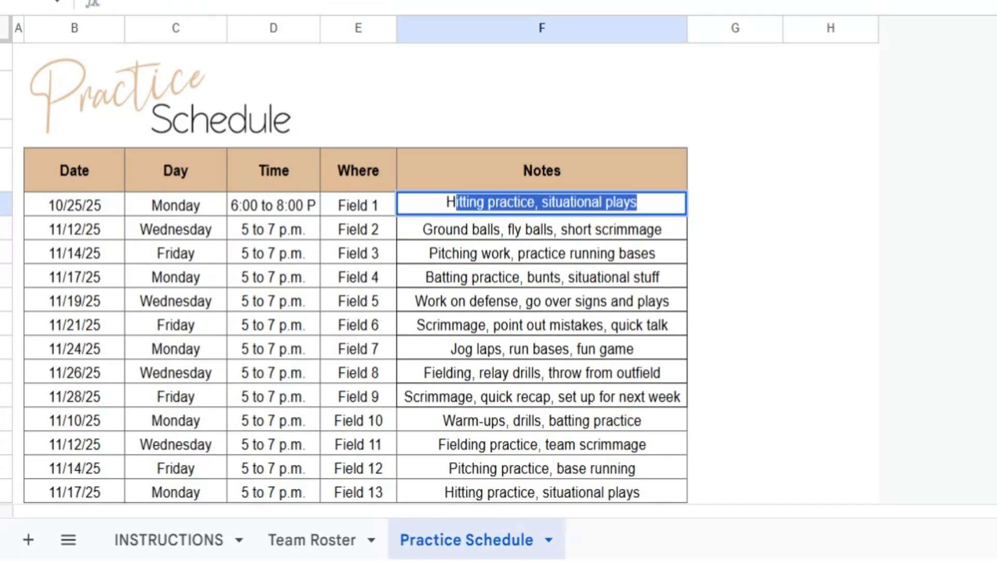
text(ldi)
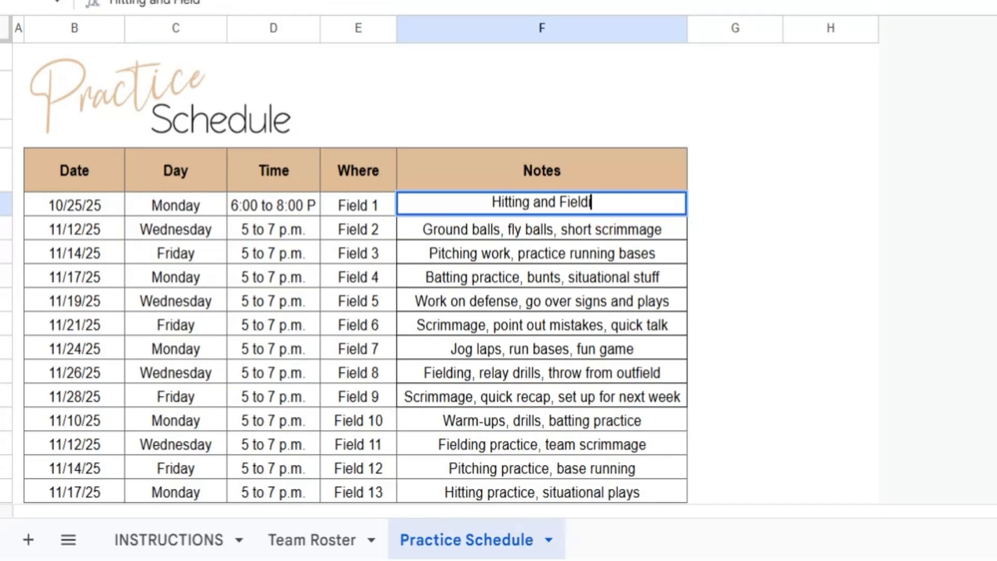
text(ng Practice)
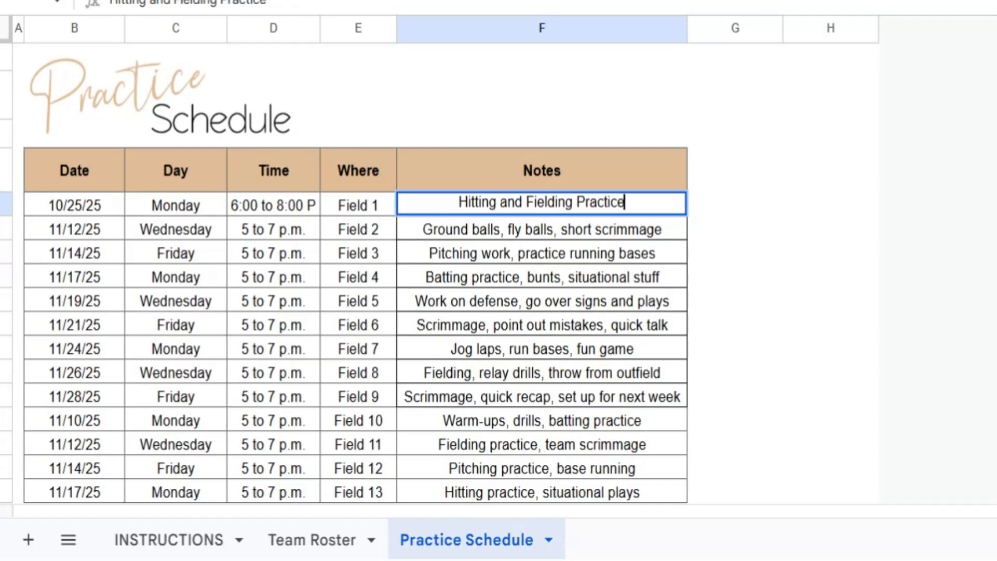
key(Return)
Insert a blank column between Where and Notes in the practice schedule
click(469, 215)
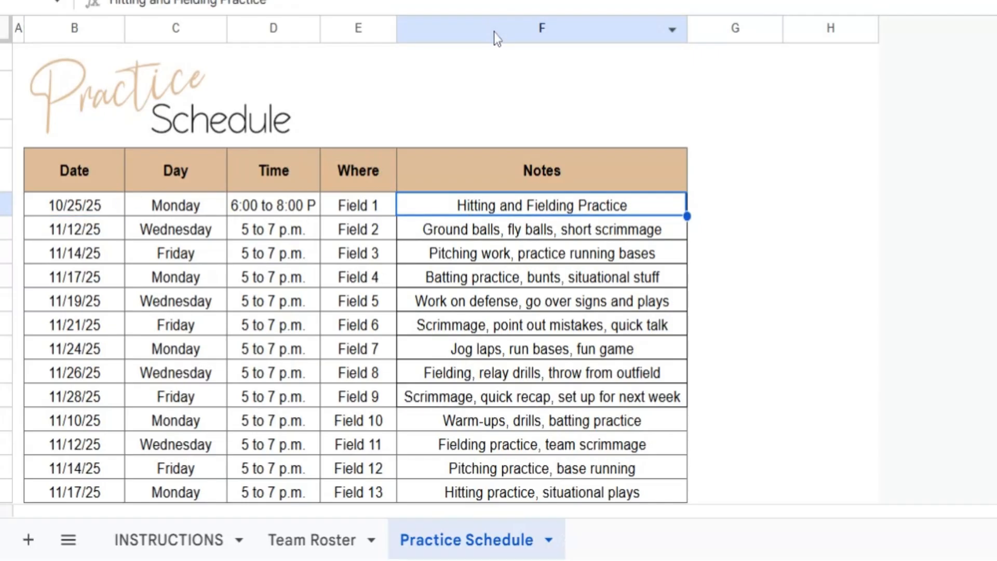
right_click(344, 28)
click(499, 175)
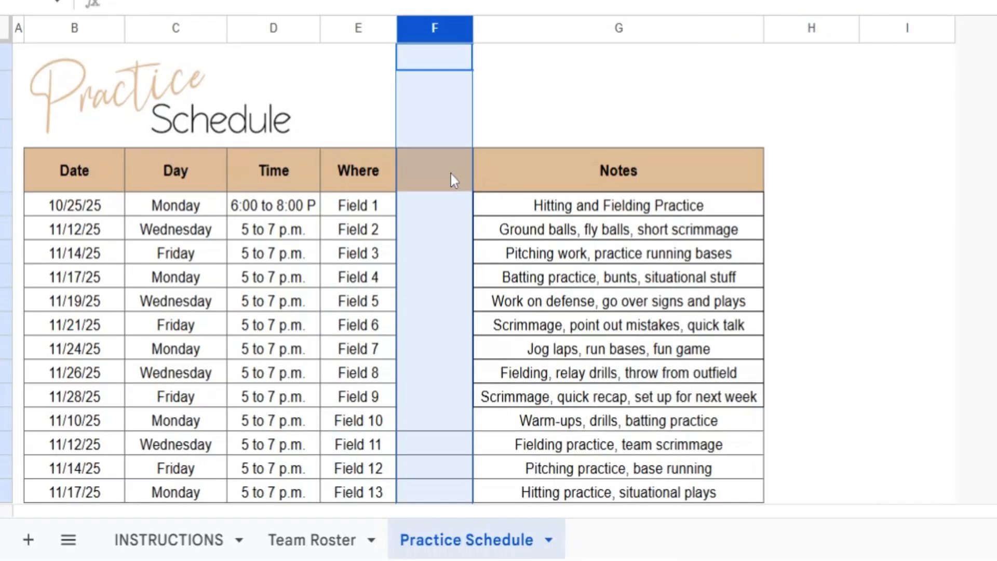
Add borders to the new column's unbordered body cells and title the column Snacks
click(447, 179)
click(437, 446)
drag(473, 455, 471, 201)
click(451, 179)
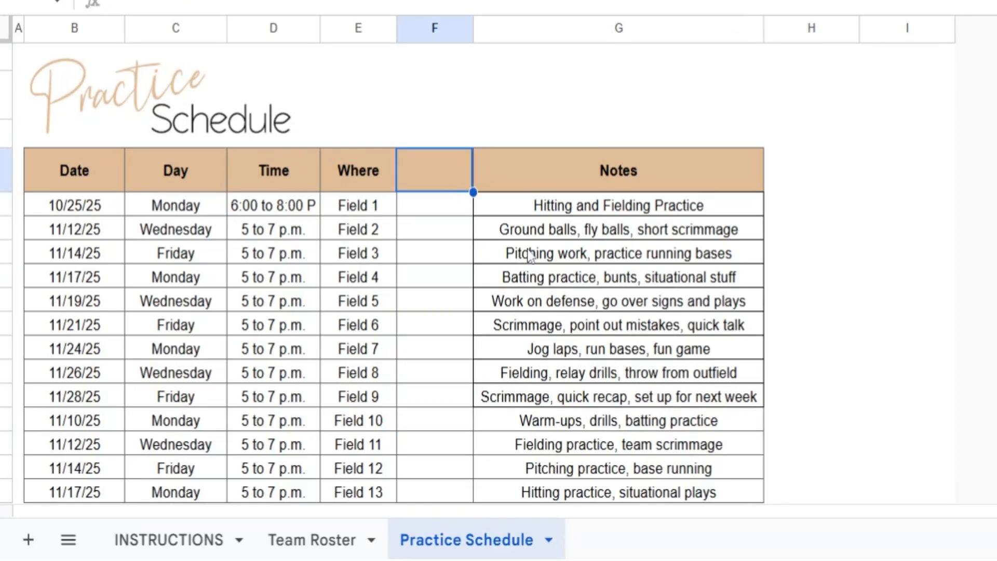
text(Snacks)
key(Return)
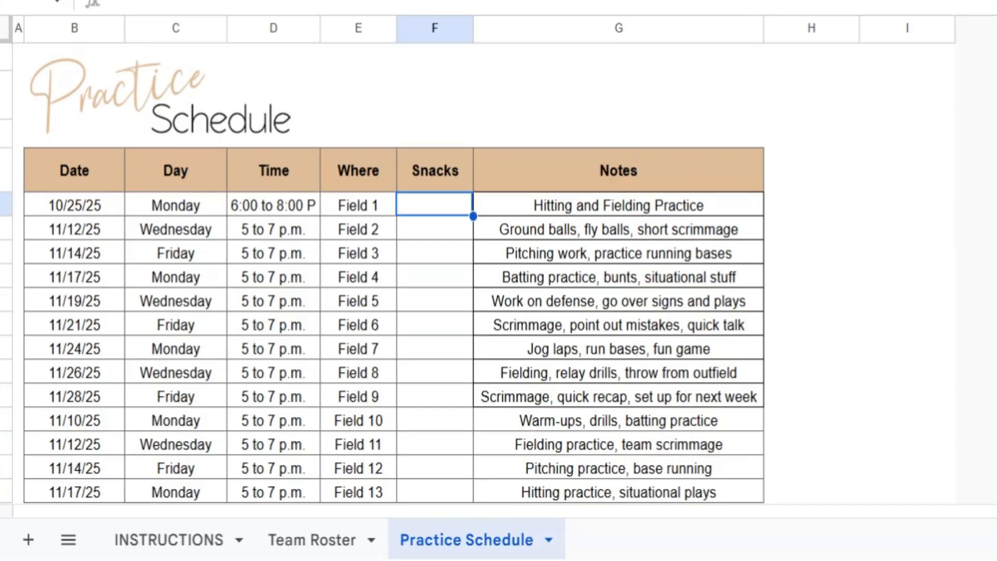
Enter Mom 1 and Mom 2 in the Snacks column for the first two practices
text(Mom 1)
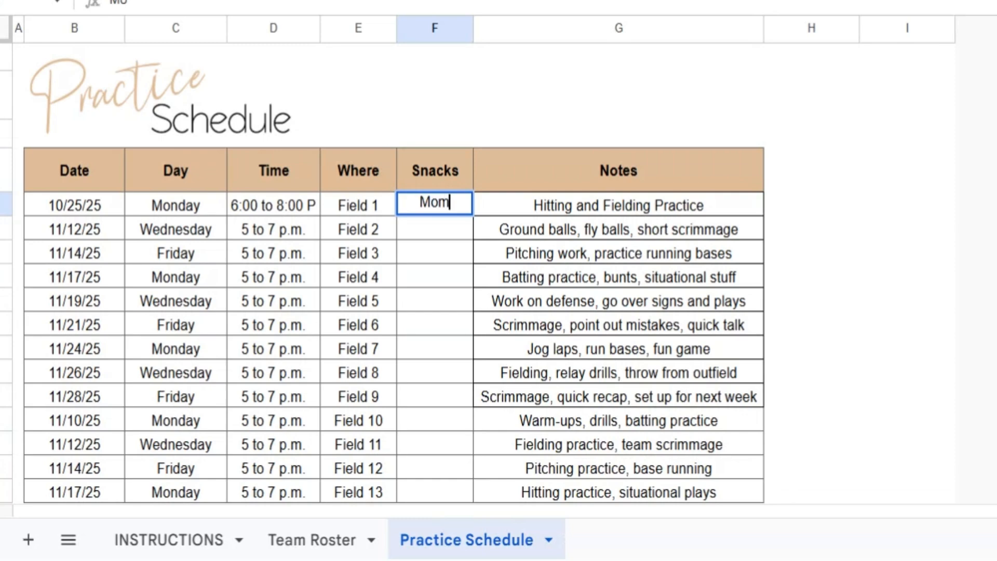
key(Return)
text(m)
key(BackSpace)
key(BackSpace)
text(Mom 2)
key(Return)
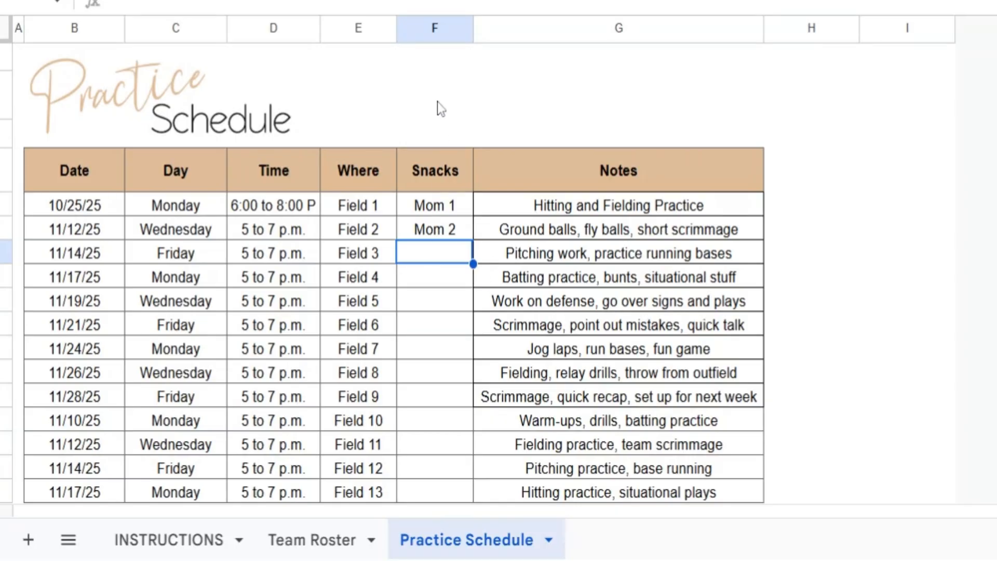
Undo the two snack entries, the Snacks heading, the borders and the column insertion
key(ctrl+z)
key(ctrl+z)
key(ctrl+z)
key(ctrl+z)
key(ctrl+z)
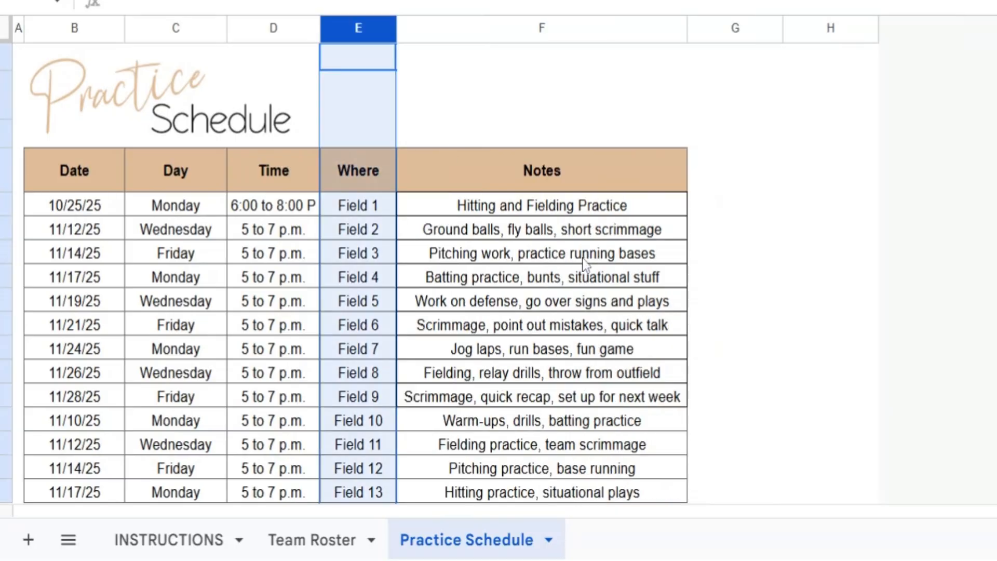
Insert a new blank column after Where in the practice schedule again
click(445, 261)
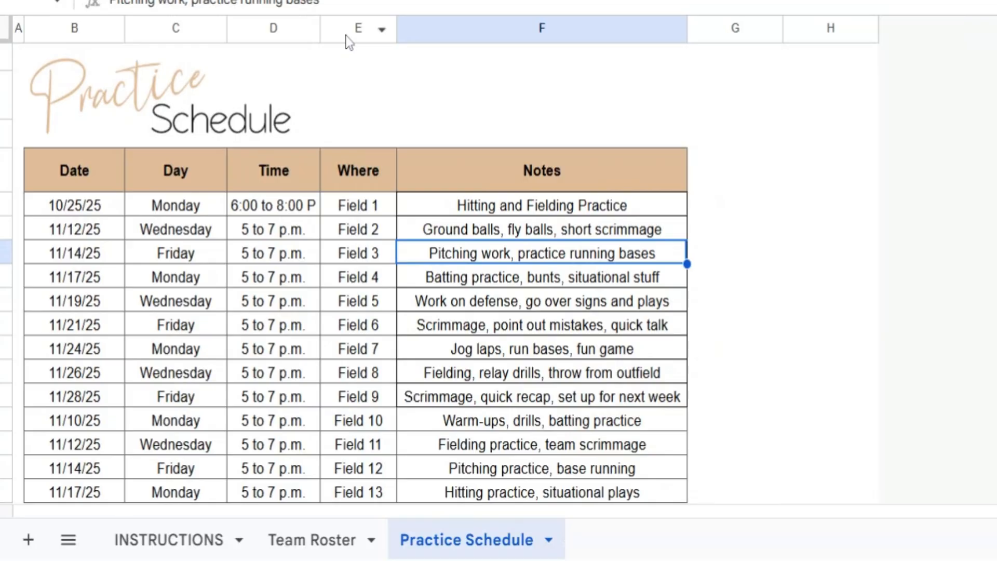
right_click(348, 29)
click(504, 172)
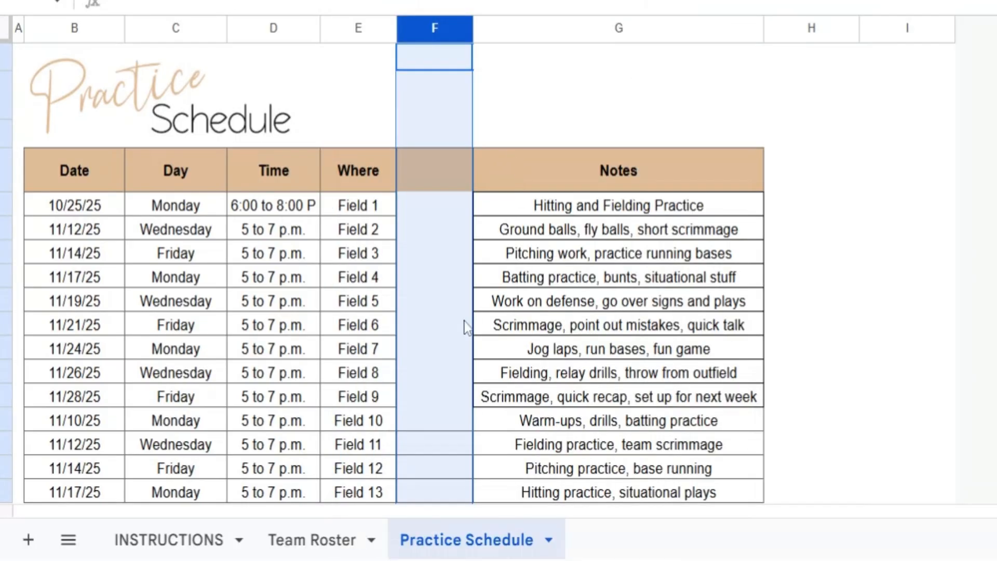
Try to border the new column from its header cell down to the Field 11 row
click(470, 325)
click(457, 446)
drag(474, 455, 463, 174)
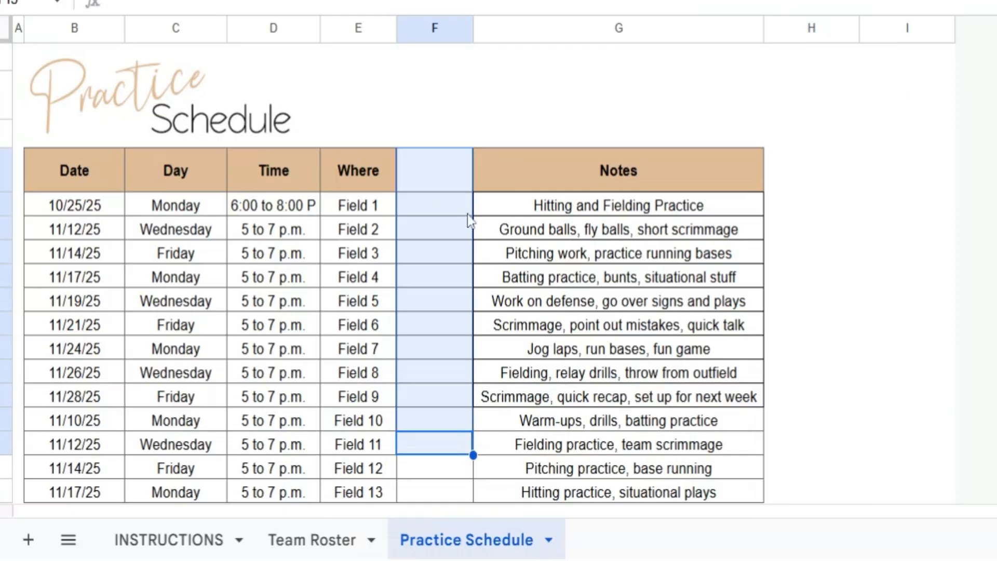
click(493, 233)
key(ctrl+z)
Add borders to the new column from the Field 1 row to the Field 11 row and title it Snacks
click(444, 210)
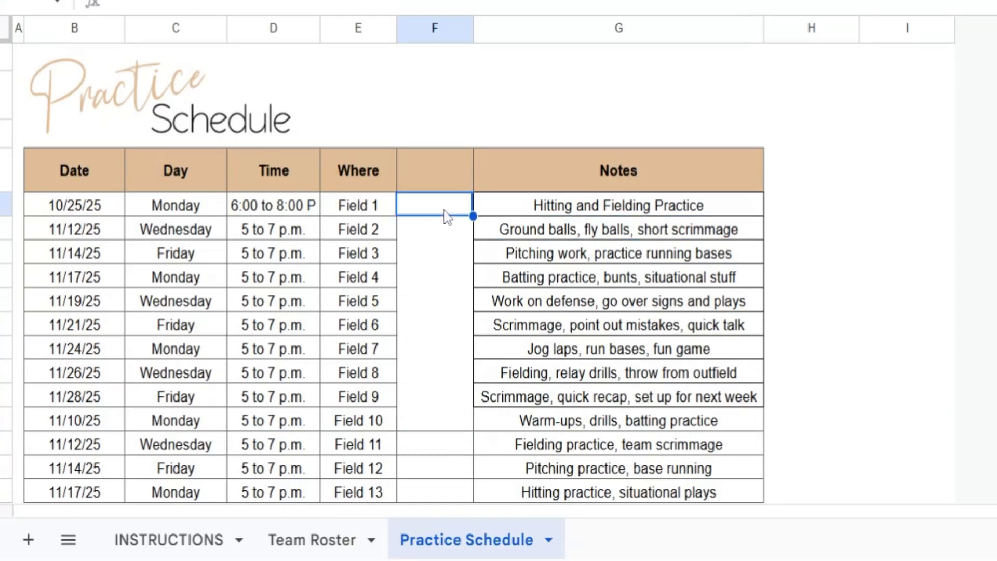
click(449, 446)
drag(474, 455, 466, 207)
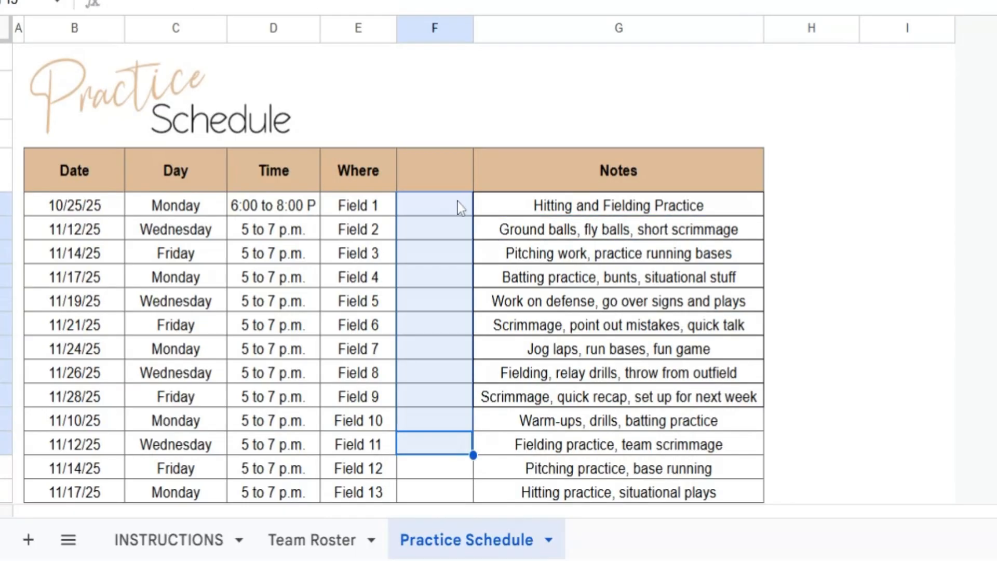
click(443, 180)
text(Sn)
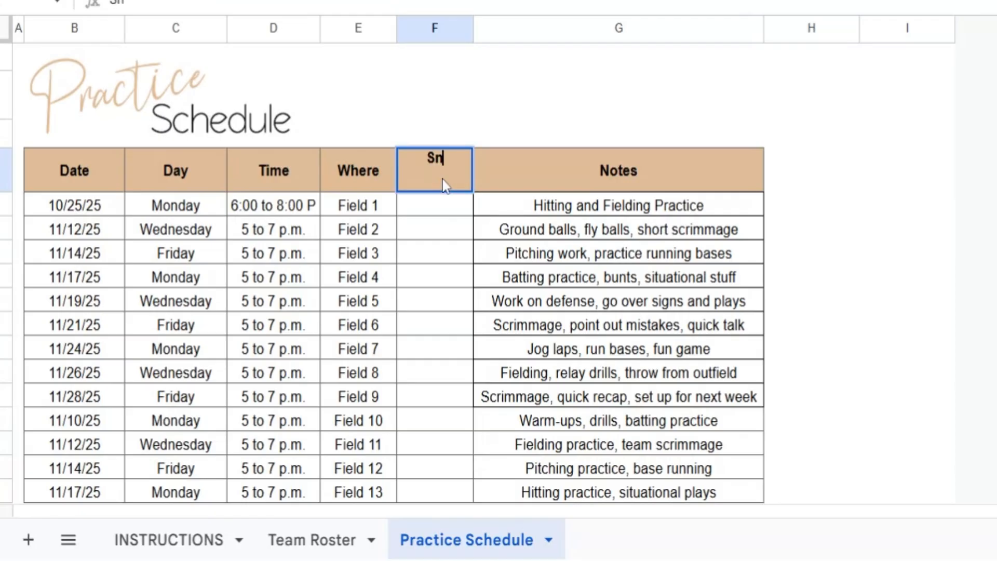
text(acks)
key(Tab)
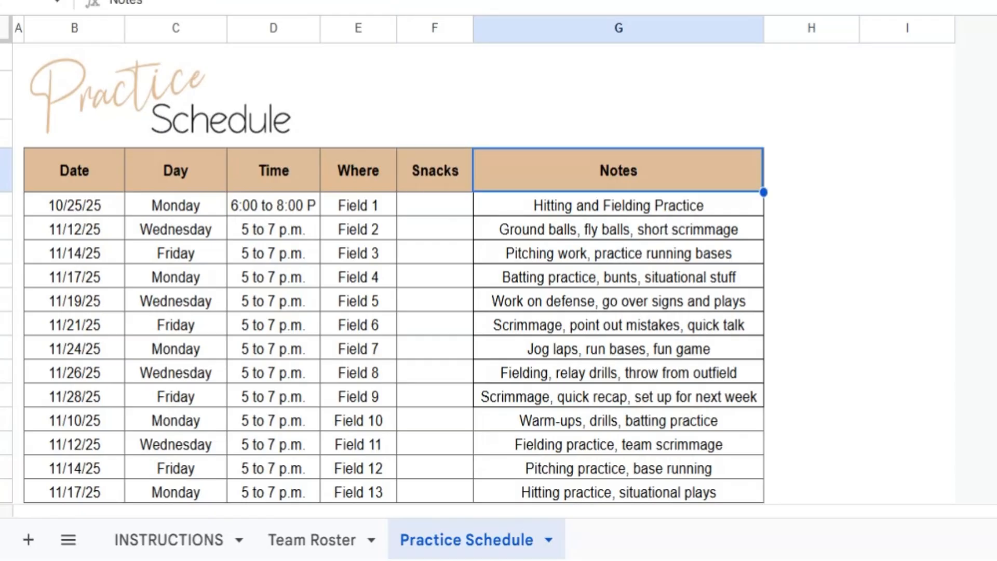
Enter Mom 1 in the Snacks column for the 10/25/25 practice
click(442, 209)
text(om )
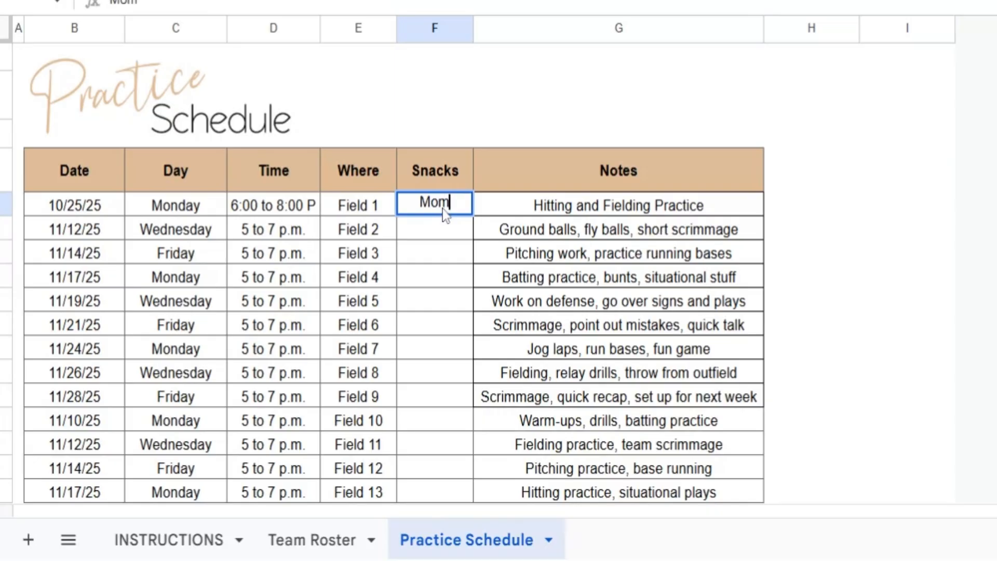
text(1)
key(Return)
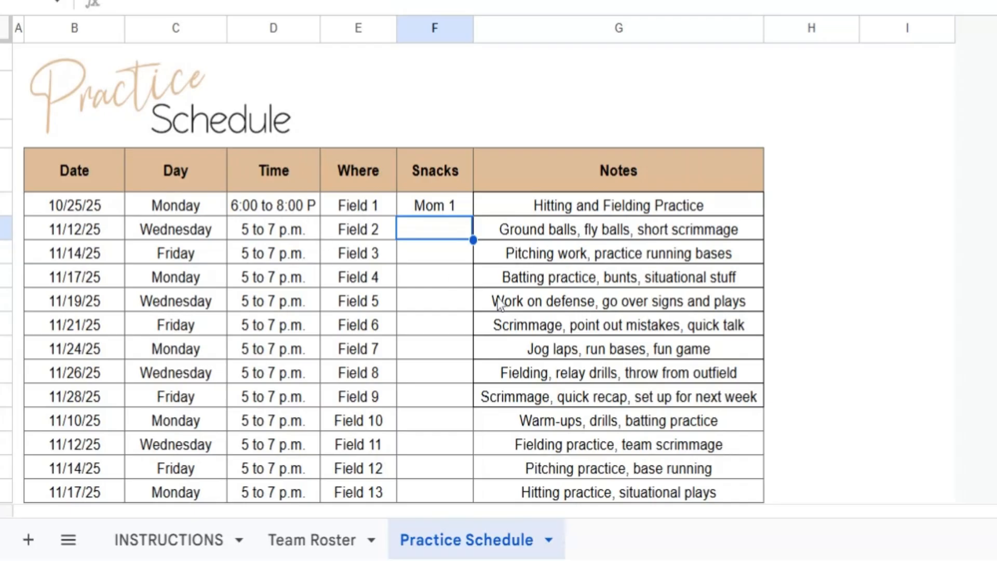
Undo the Mom 1 entry, the Snacks heading, the borders and the new column
key(ctrl+z)
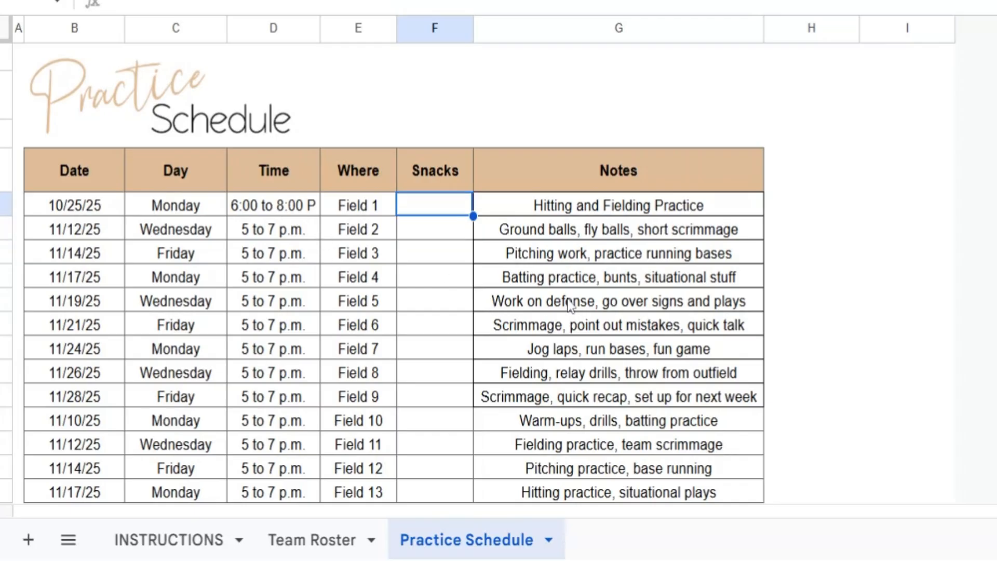
key(ctrl+z)
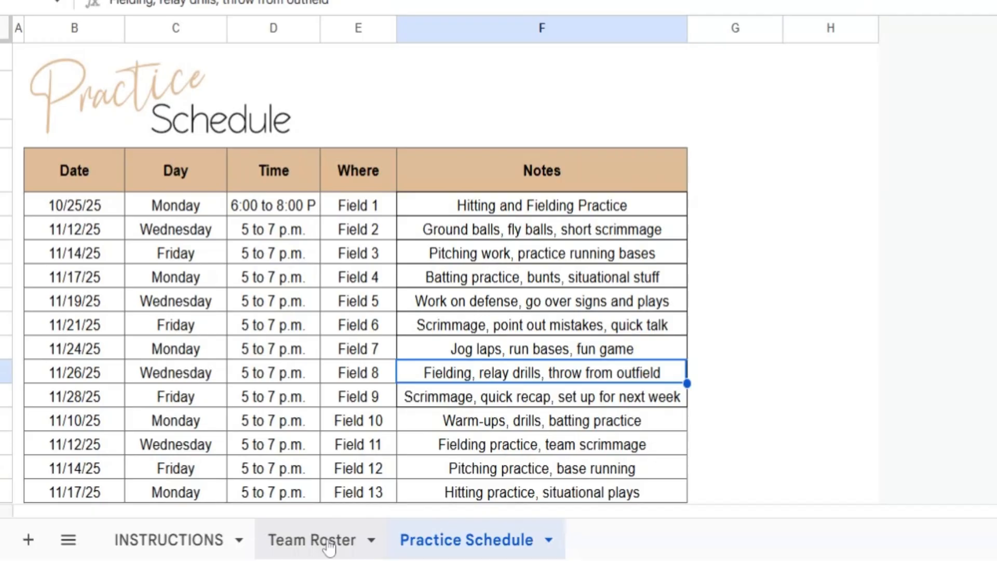
Switch to the Team Roster sheet and undo the first practice's date, day, time, location and notes entries
click(330, 546)
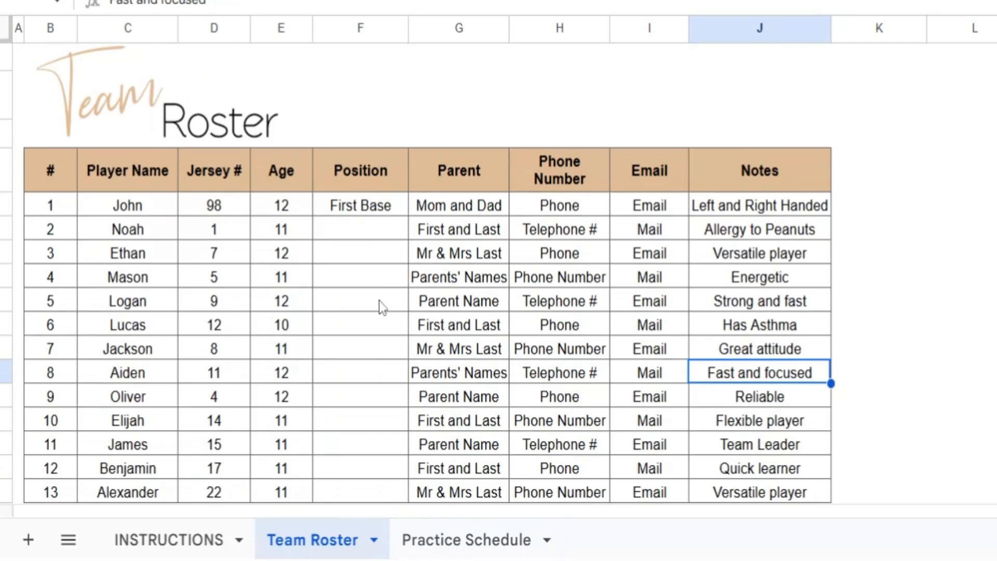
key(ctrl+z)
key(ctrl+z)
key(ctrl+z)
key(ctrl+z)
key(ctrl+z)
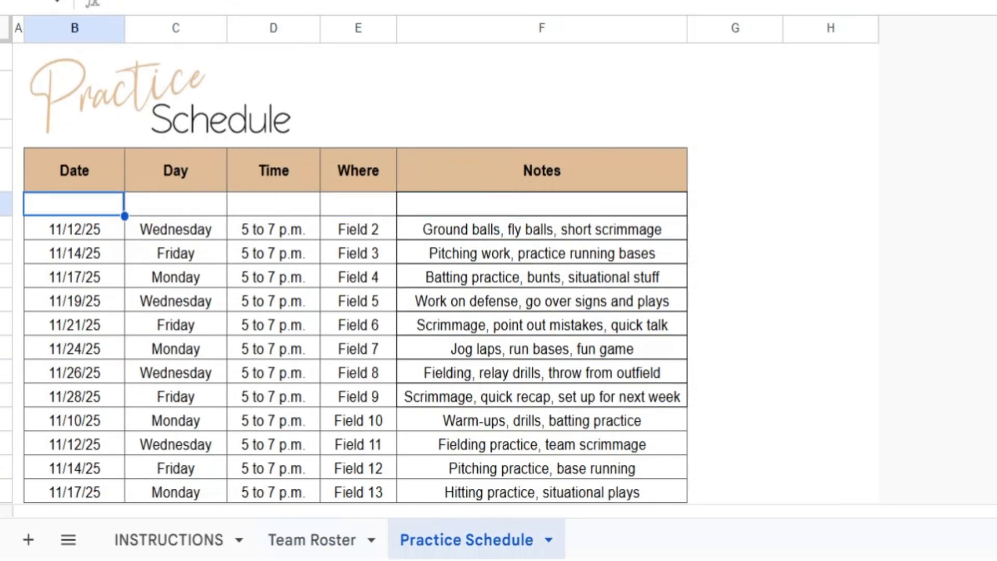
Undo the clearing of the first practice row and the roster edits back through the first player's age and the Position column
key(ctrl+z)
key(ctrl+z)
key(ctrl+z)
key(ctrl+z)
key(ctrl+z)
key(ctrl+z)
key(ctrl+z)
key(ctrl+z)
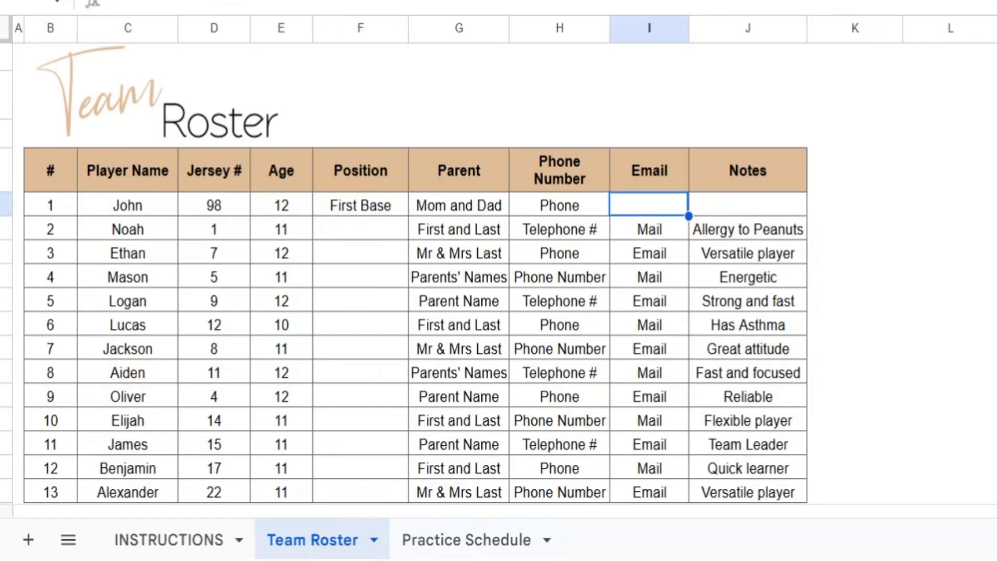
key(ctrl+z)
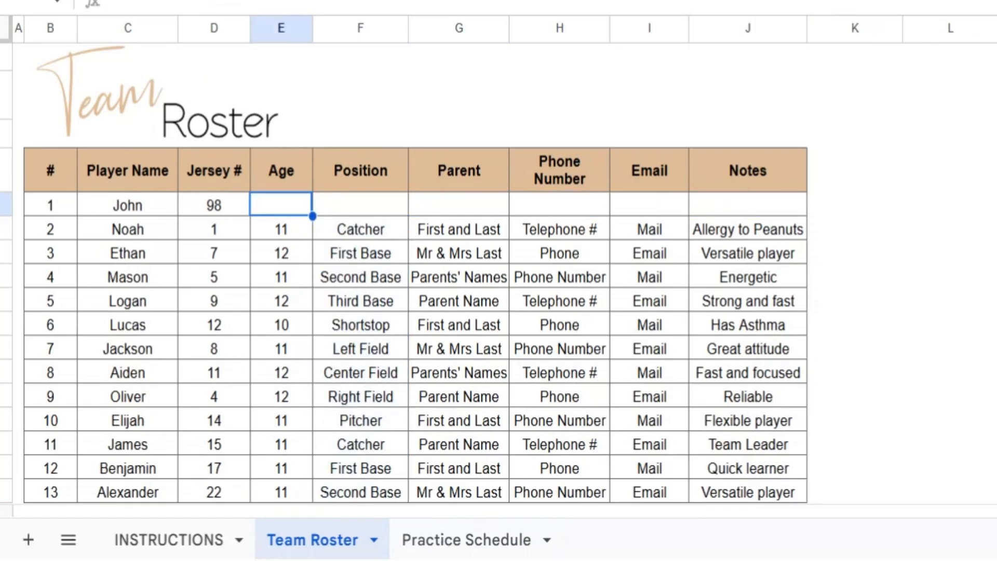